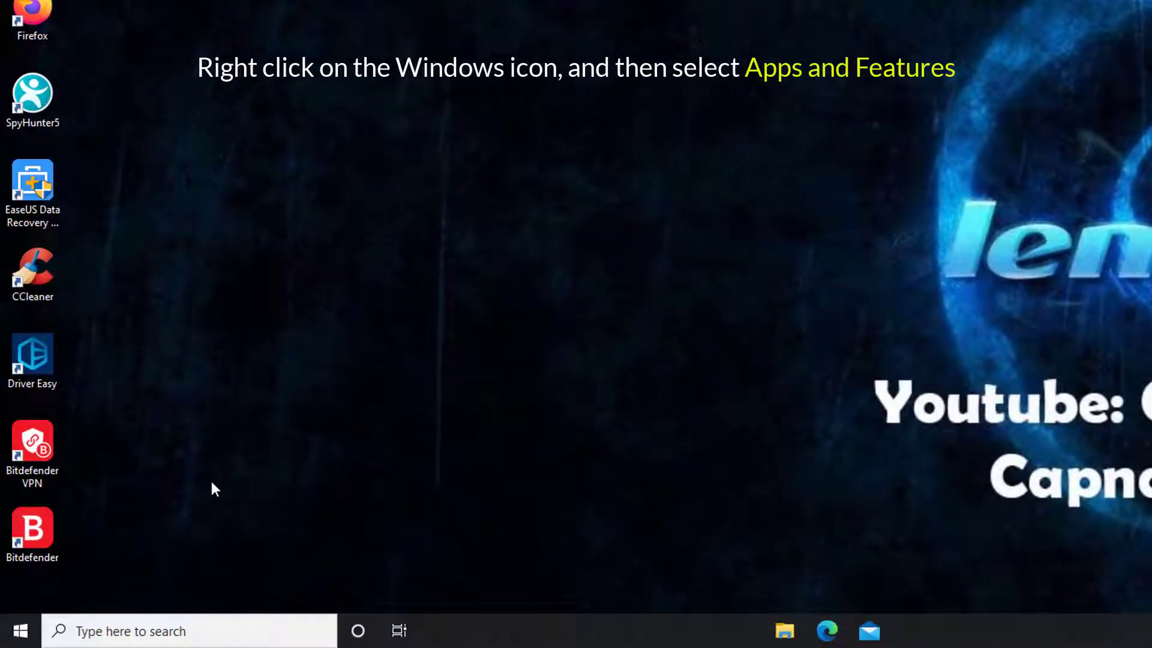
Uninstall Bitdefender Total Security from Apps & features, approving the UAC prompt
right_click(22, 634)
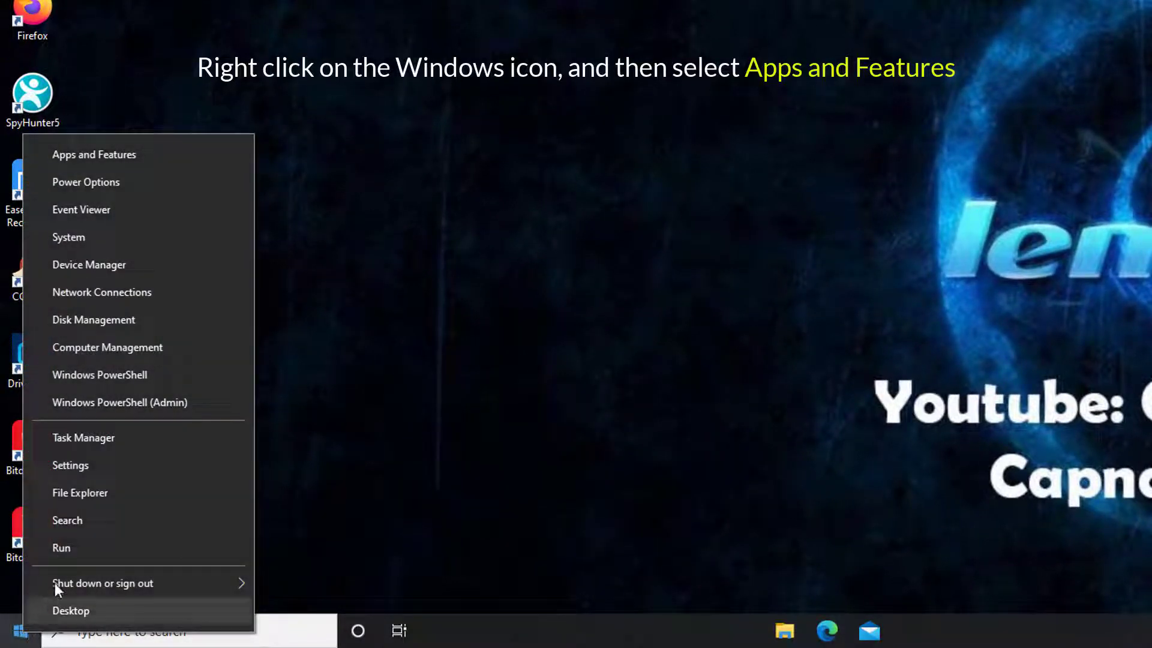
click(167, 160)
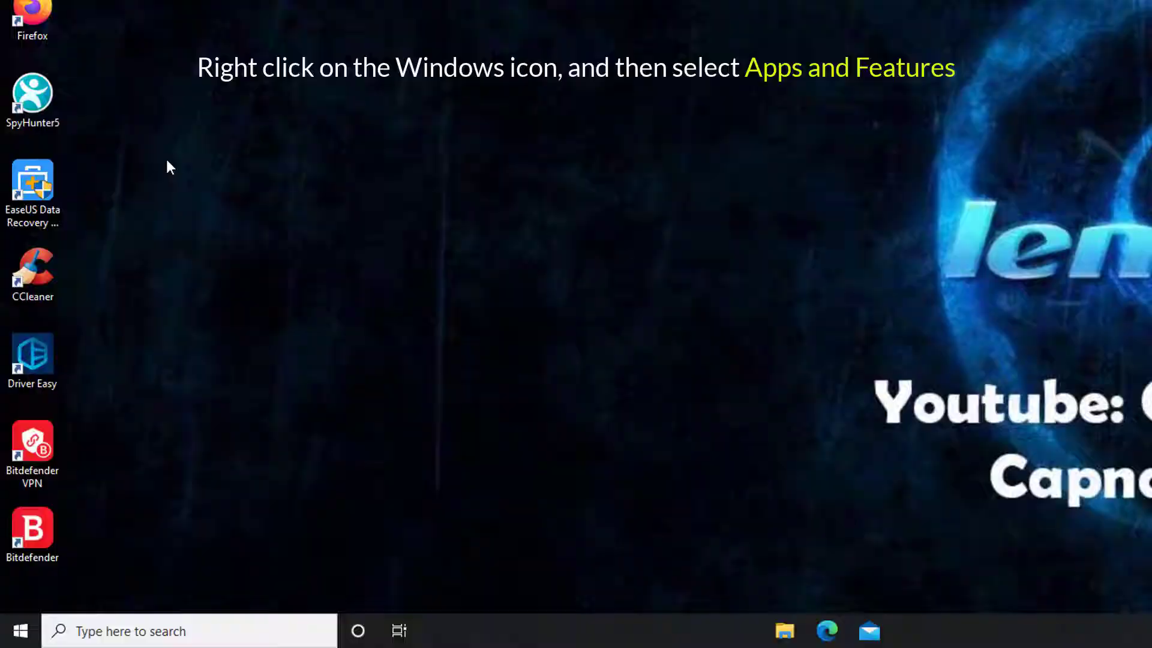
scroll(606, 429, down, 1)
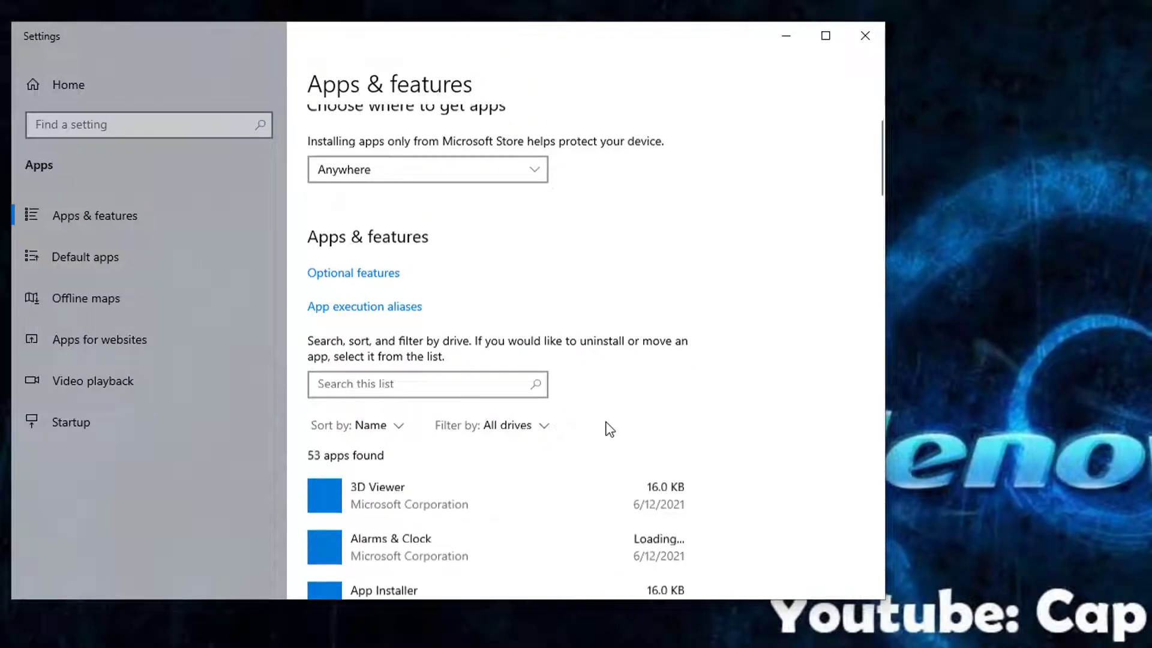
scroll(606, 429, down, 1)
scroll(606, 433, down, 3)
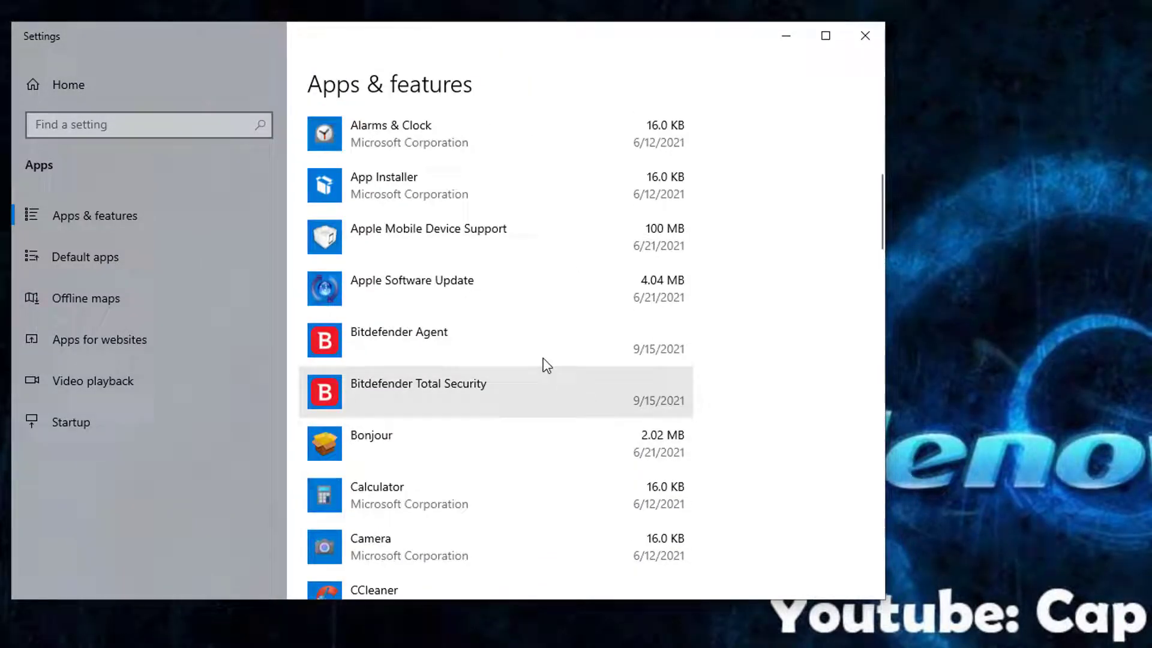
click(514, 385)
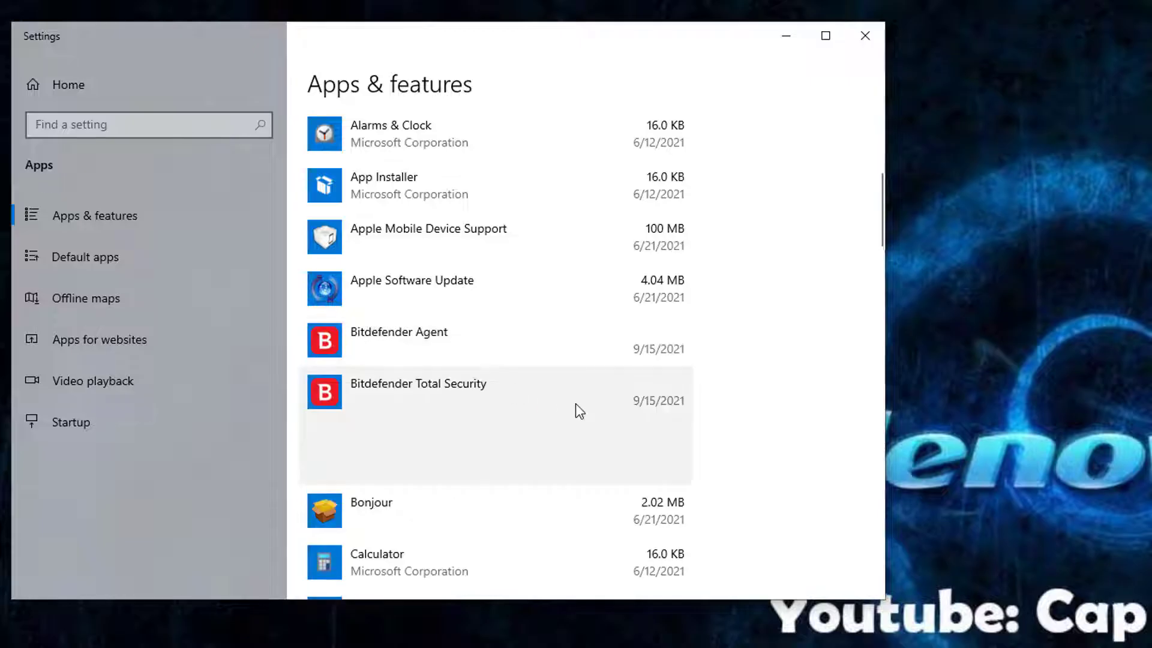
click(647, 464)
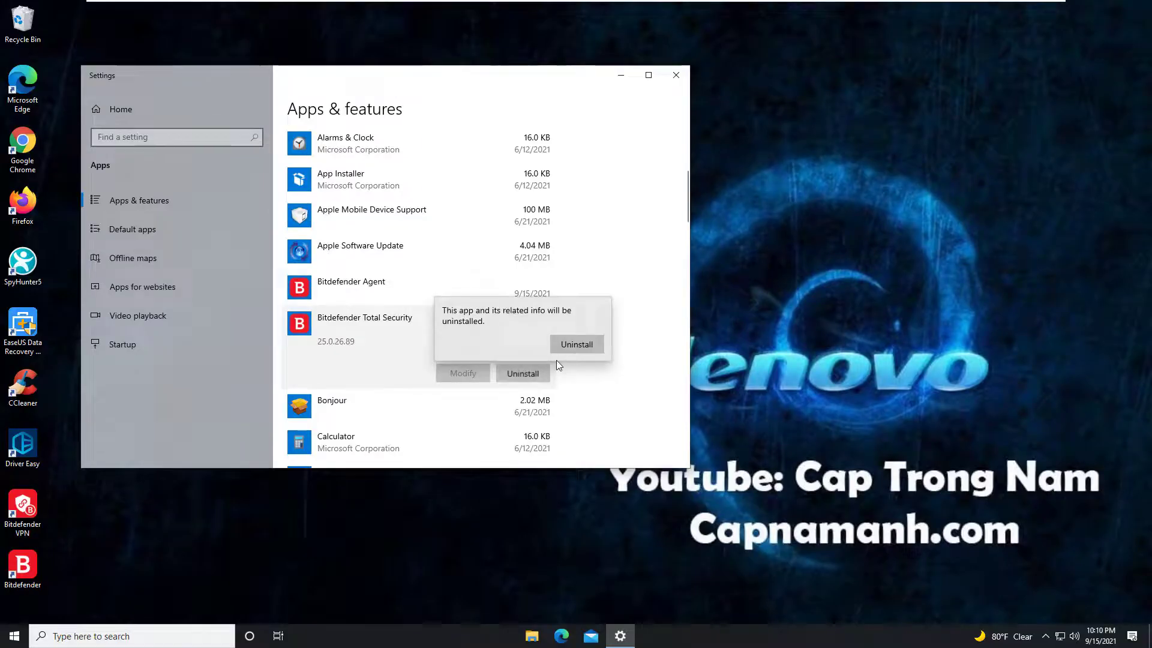
click(571, 350)
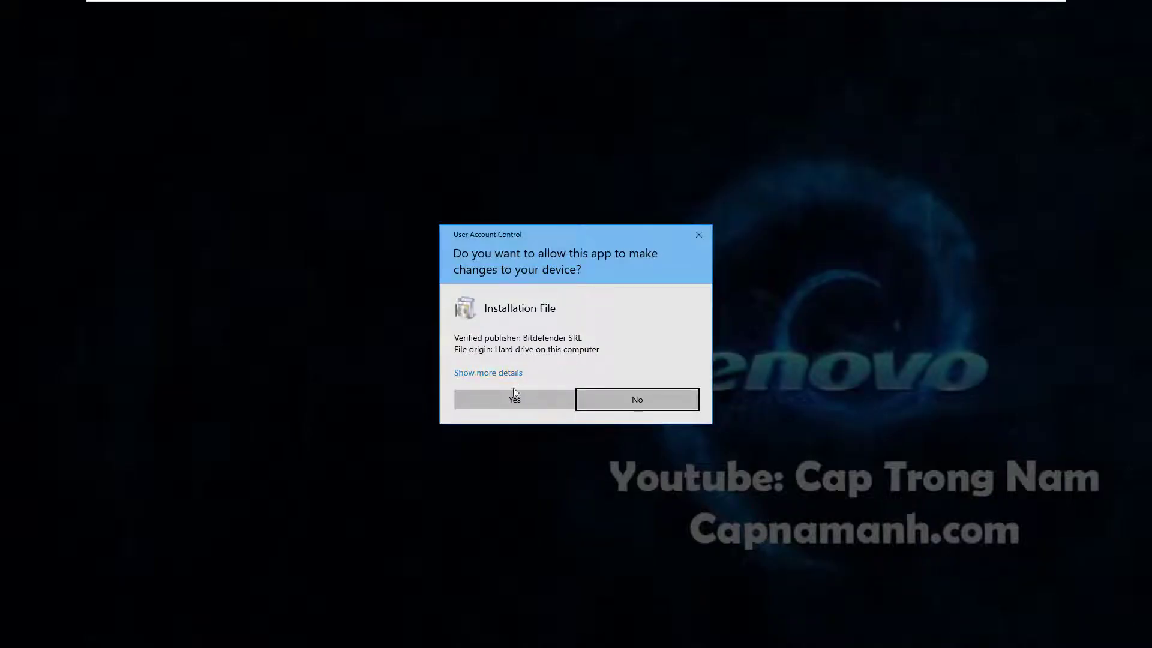
click(513, 389)
click(705, 391)
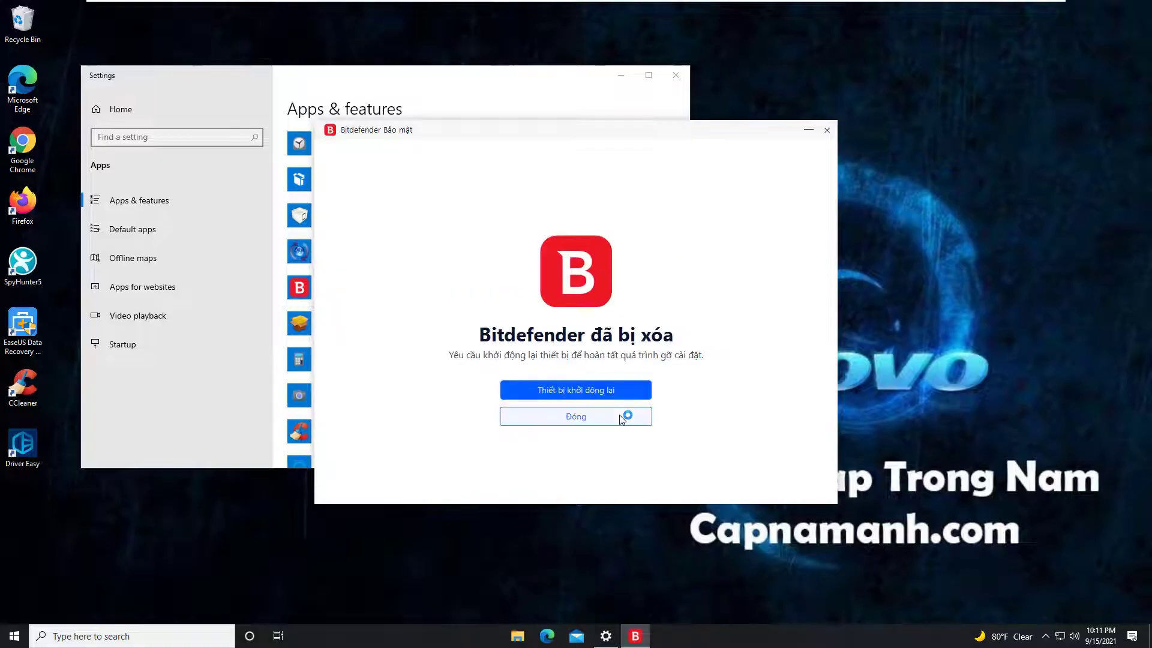
click(620, 414)
Start uninstalling Bitdefender Agent too, answering its permission prompt
click(351, 299)
click(523, 337)
click(573, 308)
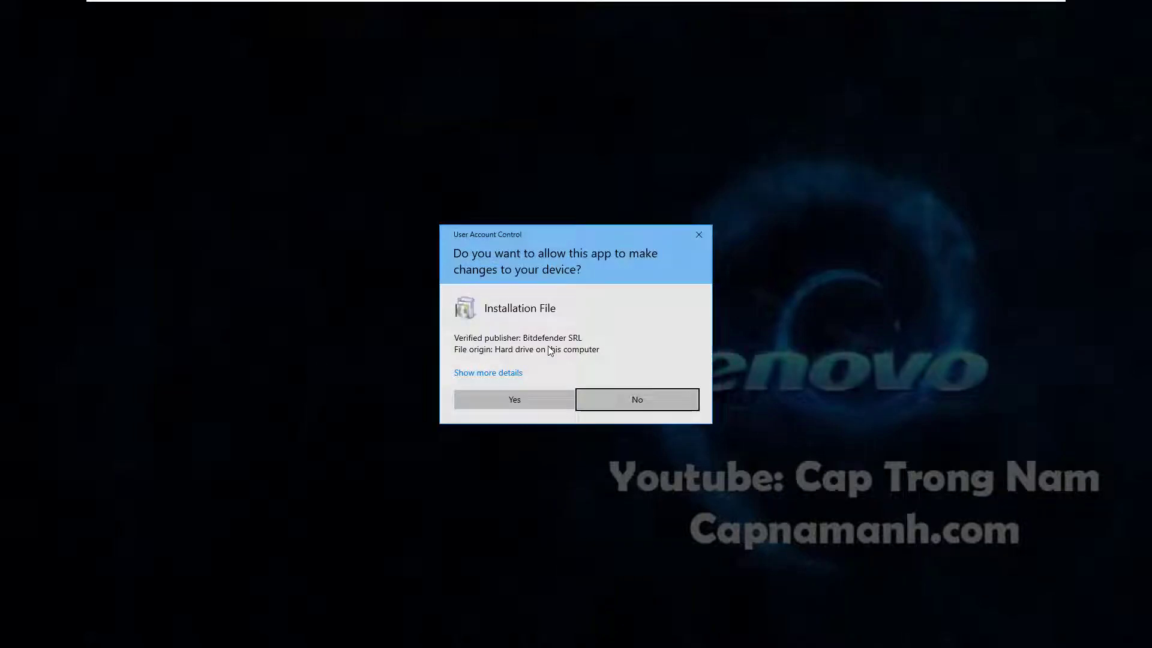
click(541, 405)
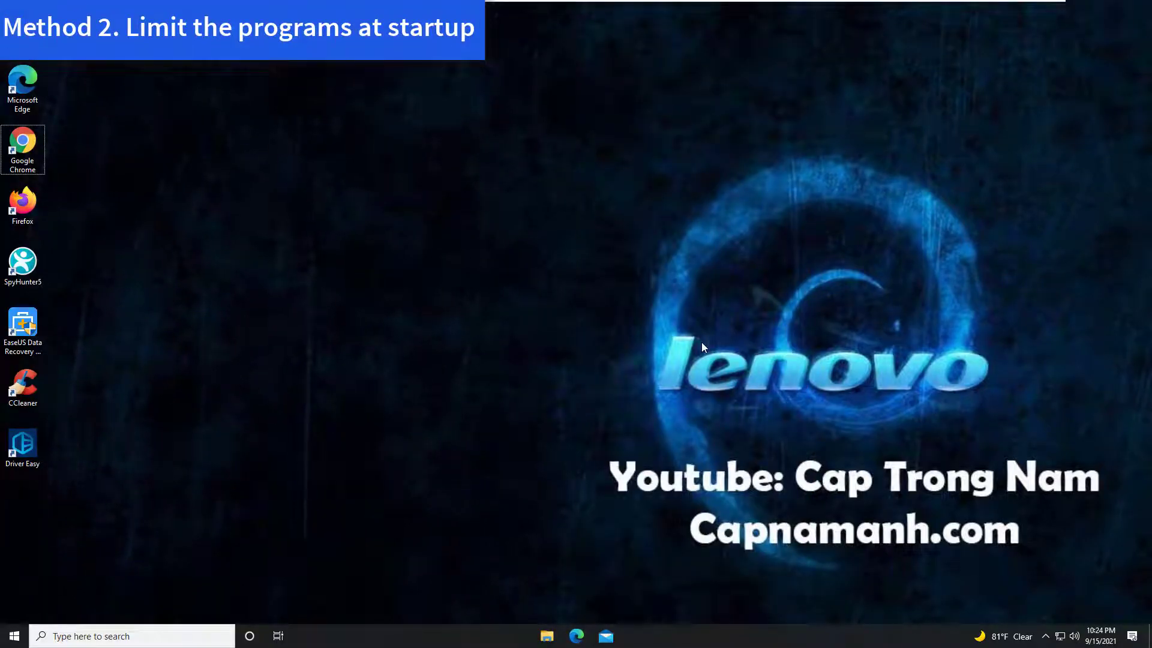
Disable Creative Cloud Desktop and Google Chrome in Task Manager's startup list
key(ctrl+shift+Escape)
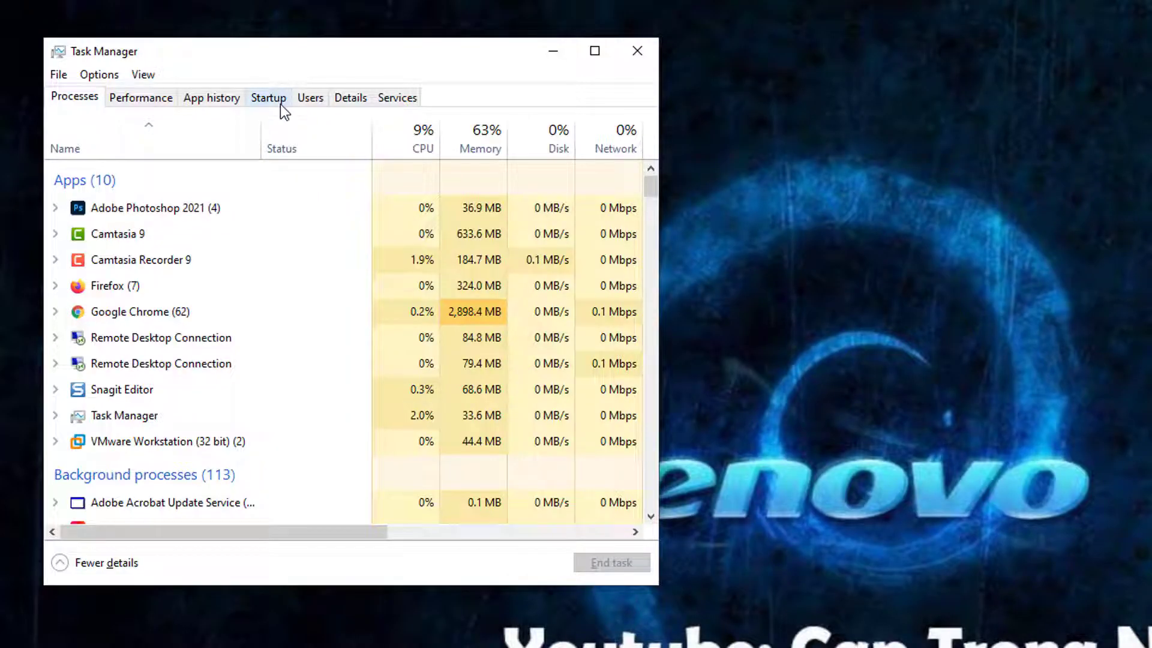
click(281, 104)
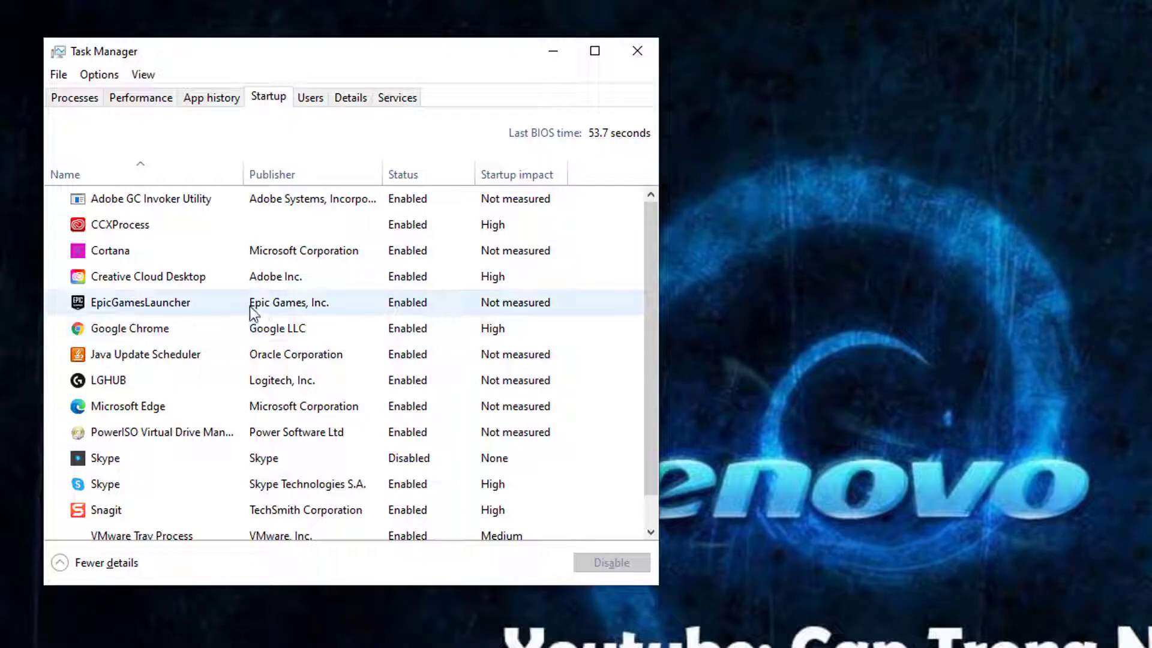
right_click(216, 274)
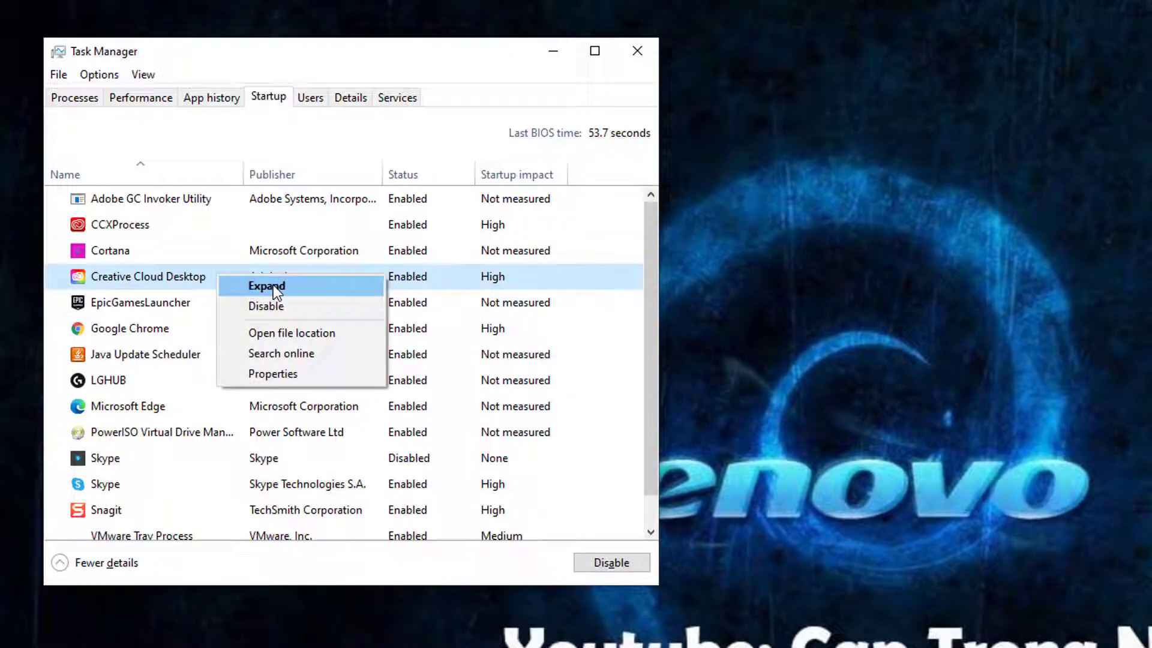
click(312, 303)
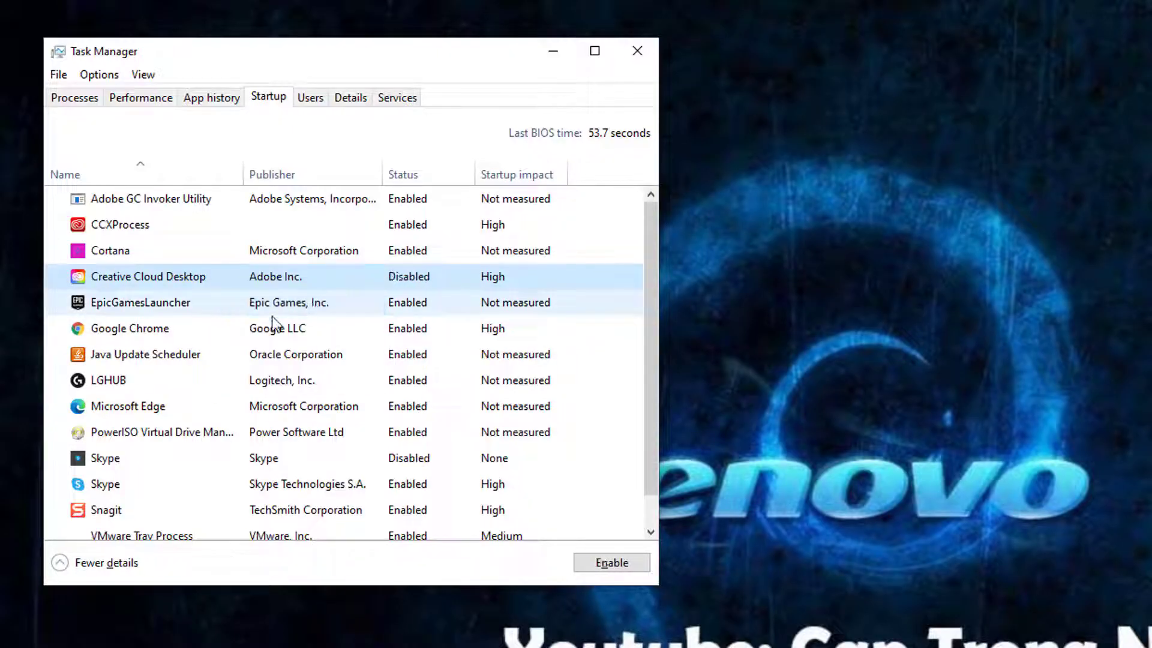
click(214, 326)
right_click(213, 325)
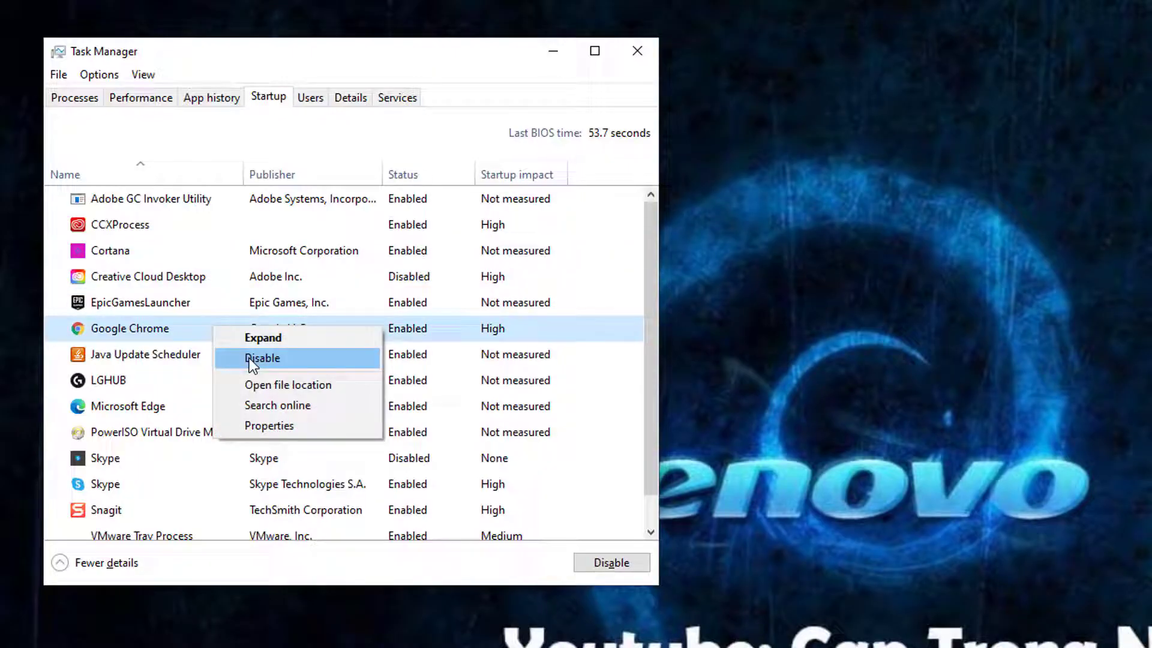
click(249, 358)
Disable Microsoft Edge, PowerISO and the second Skype startup entry, then close Task Manager
click(204, 404)
right_click(203, 406)
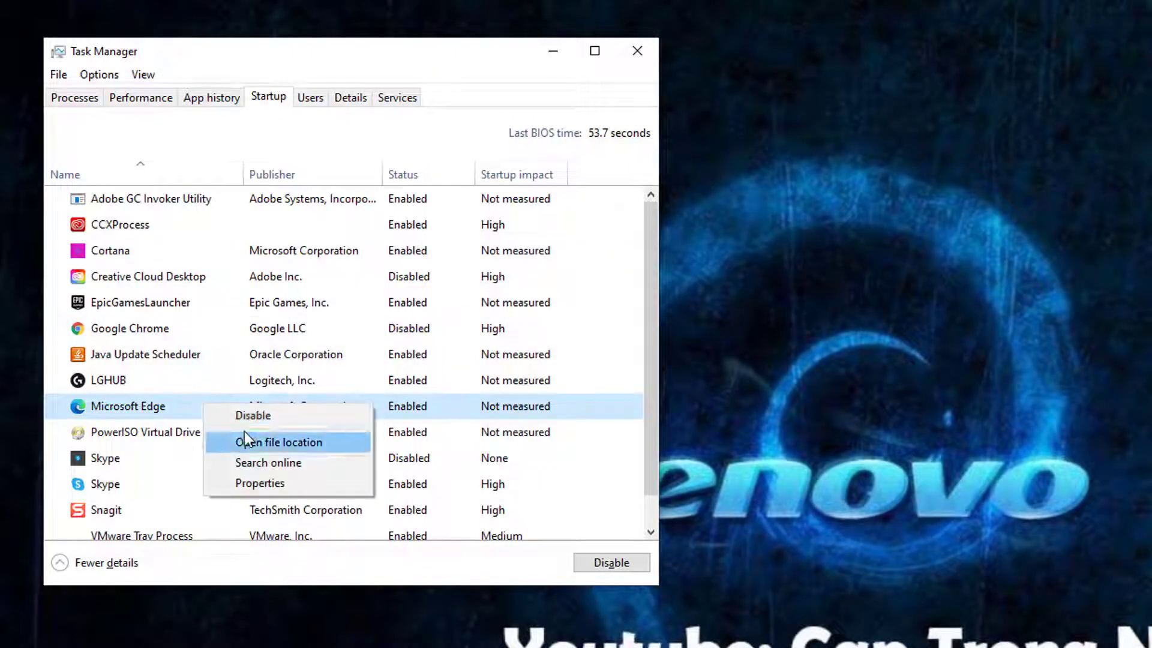
click(261, 413)
click(206, 432)
right_click(230, 431)
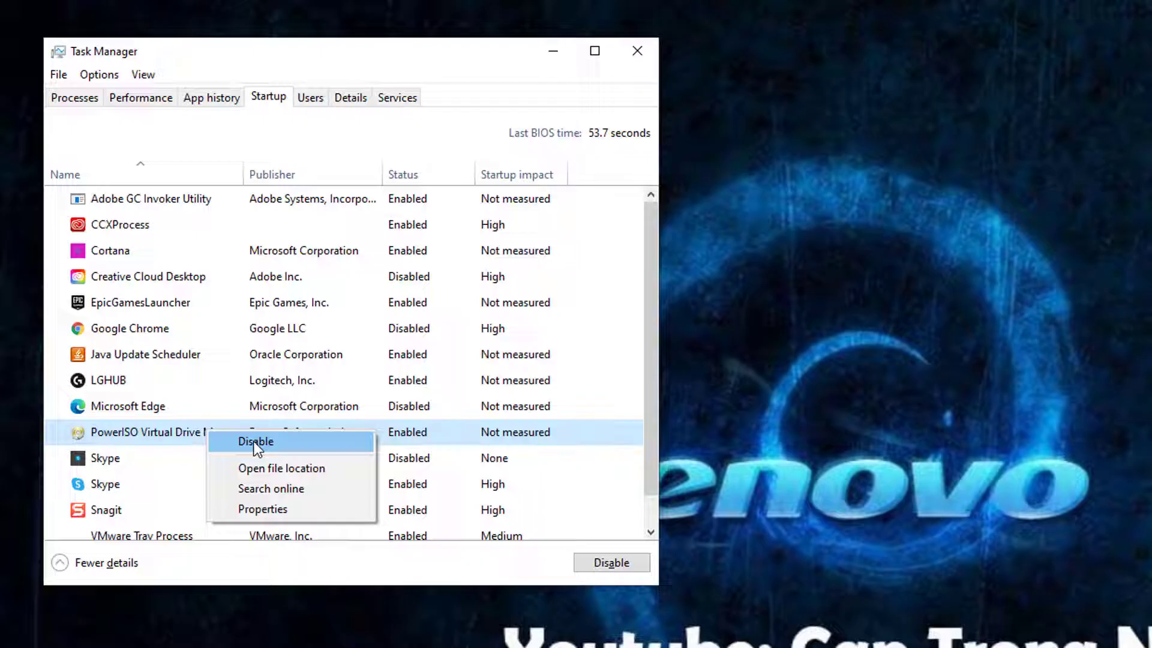
click(253, 441)
click(188, 460)
right_click(188, 465)
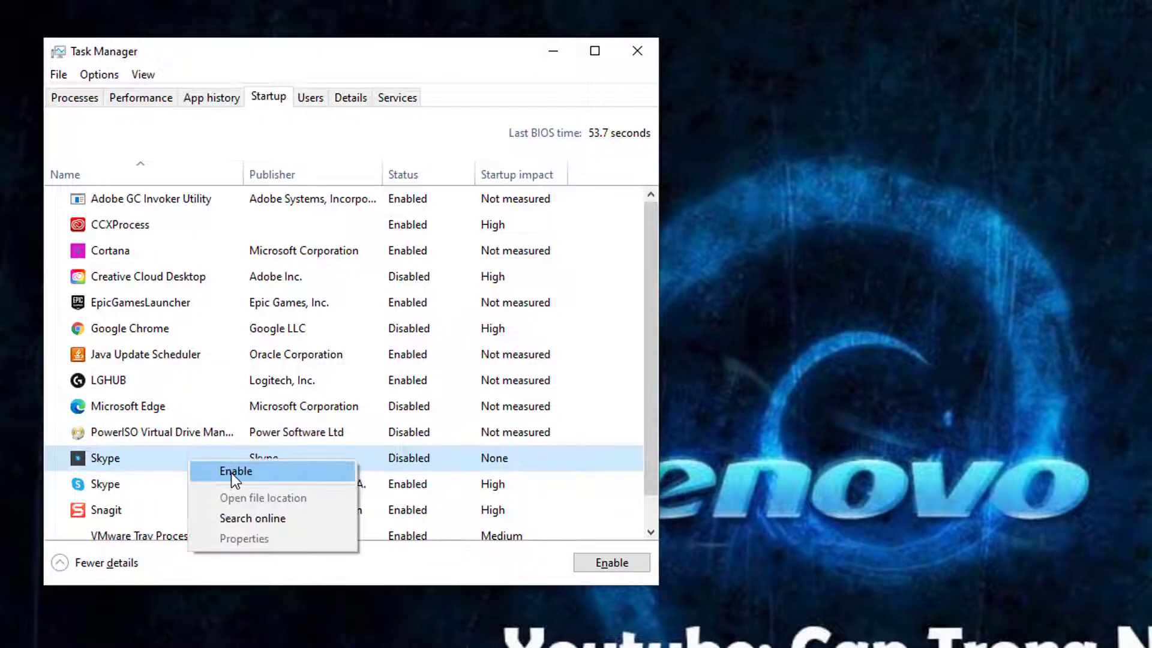
click(150, 485)
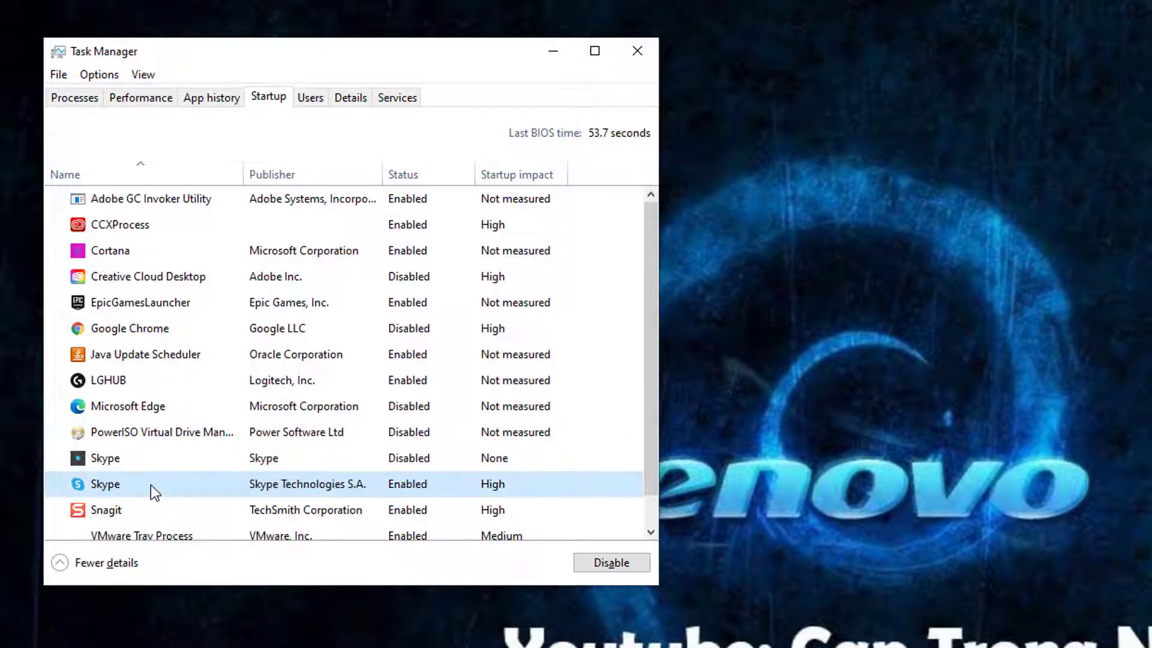
right_click(206, 484)
click(258, 515)
scroll(259, 495, down, 1)
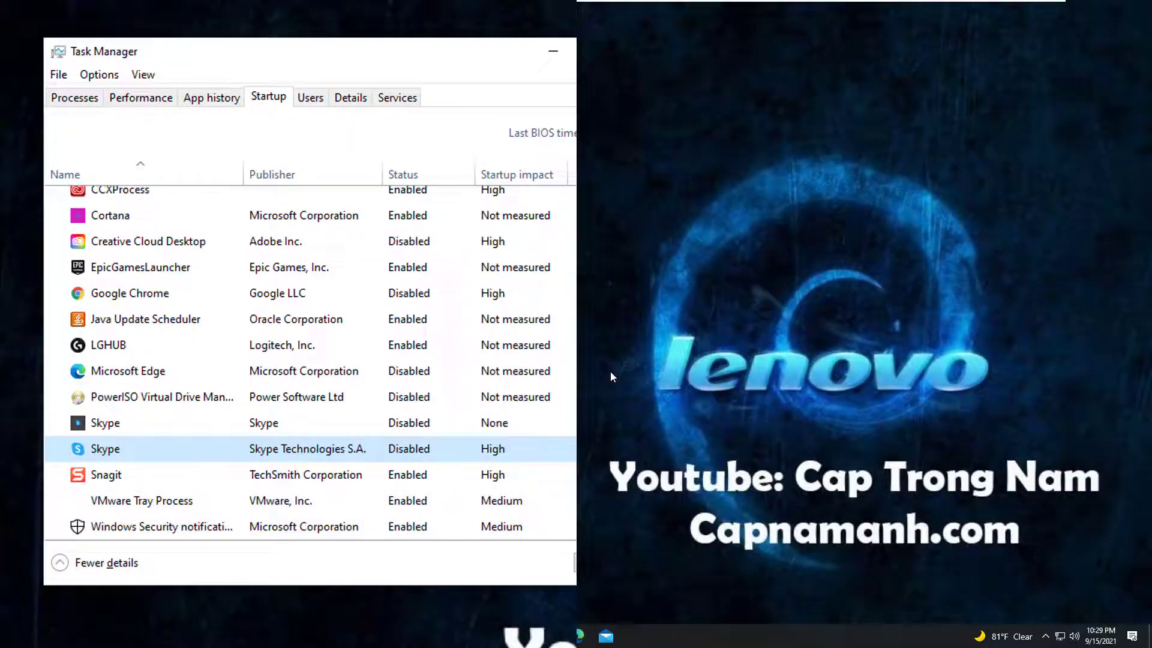
key(alt+F4)
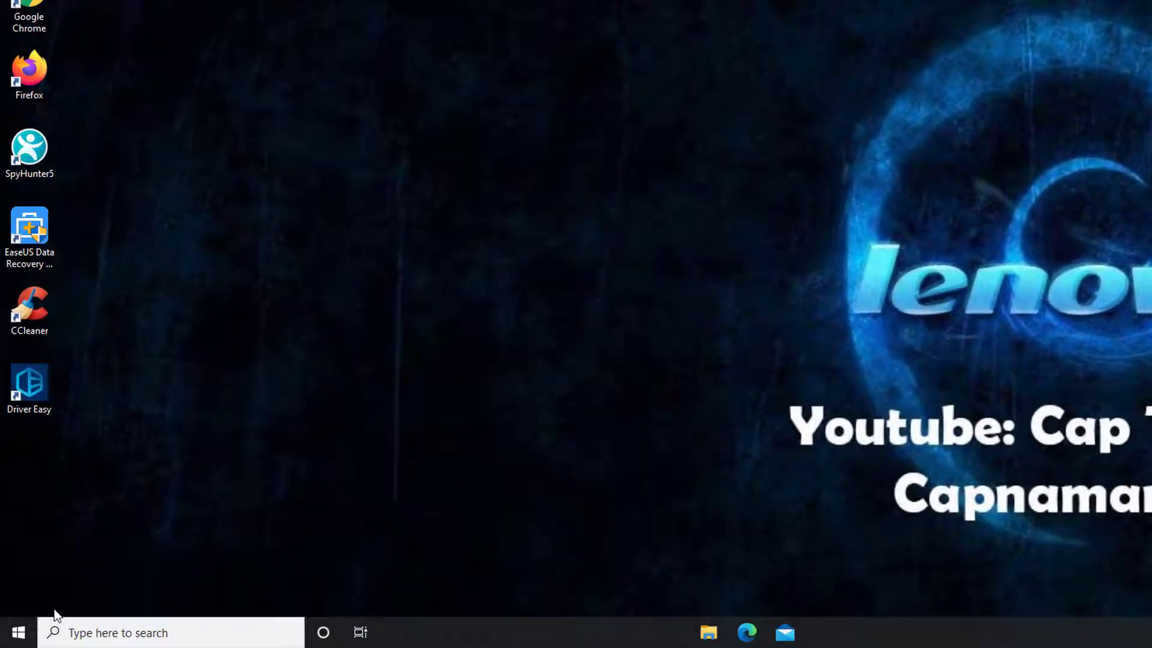
Run a quick scan from Settings > Update & Security > Windows Security > Virus & threat protection
click(20, 632)
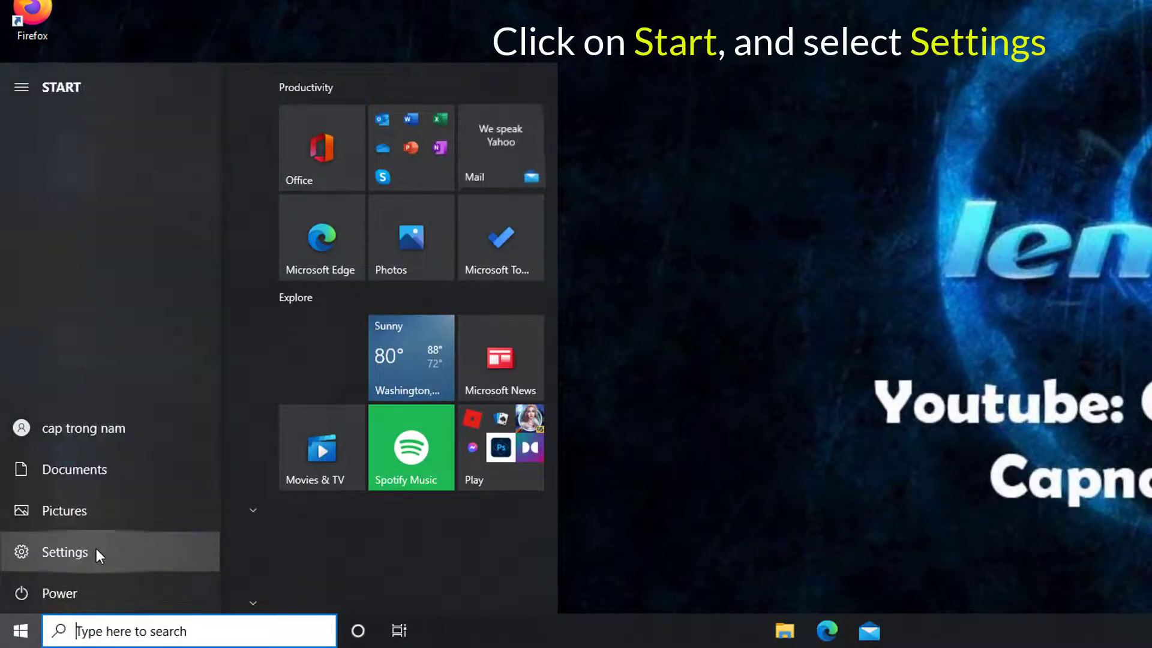
click(96, 551)
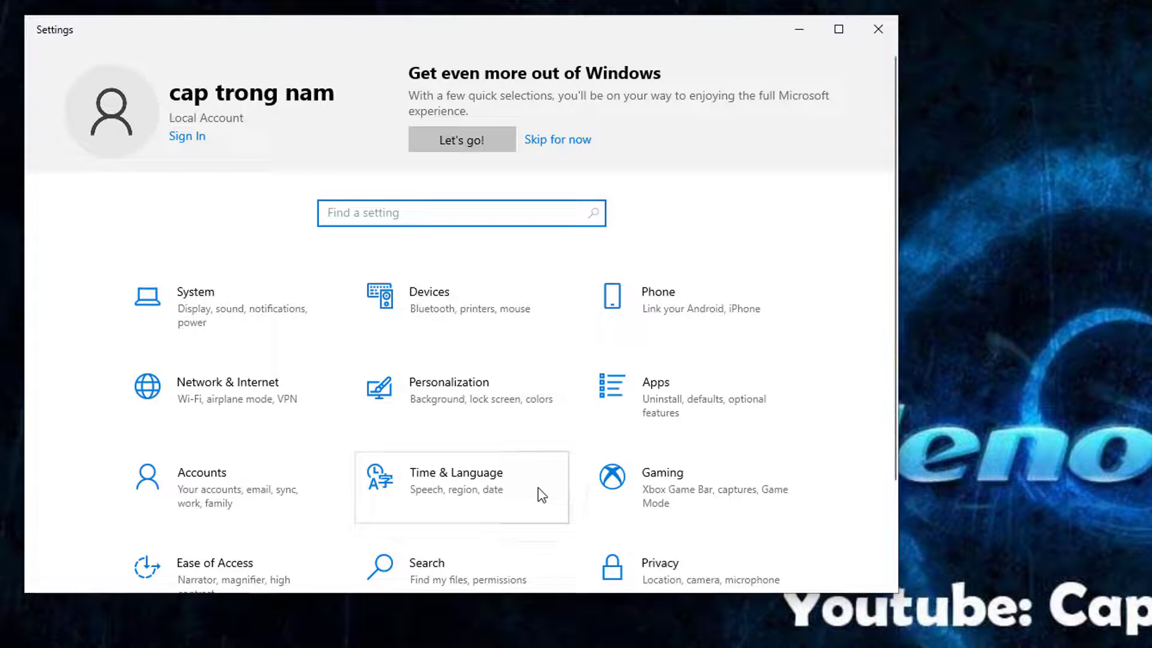
scroll(222, 527, down, 2)
click(242, 556)
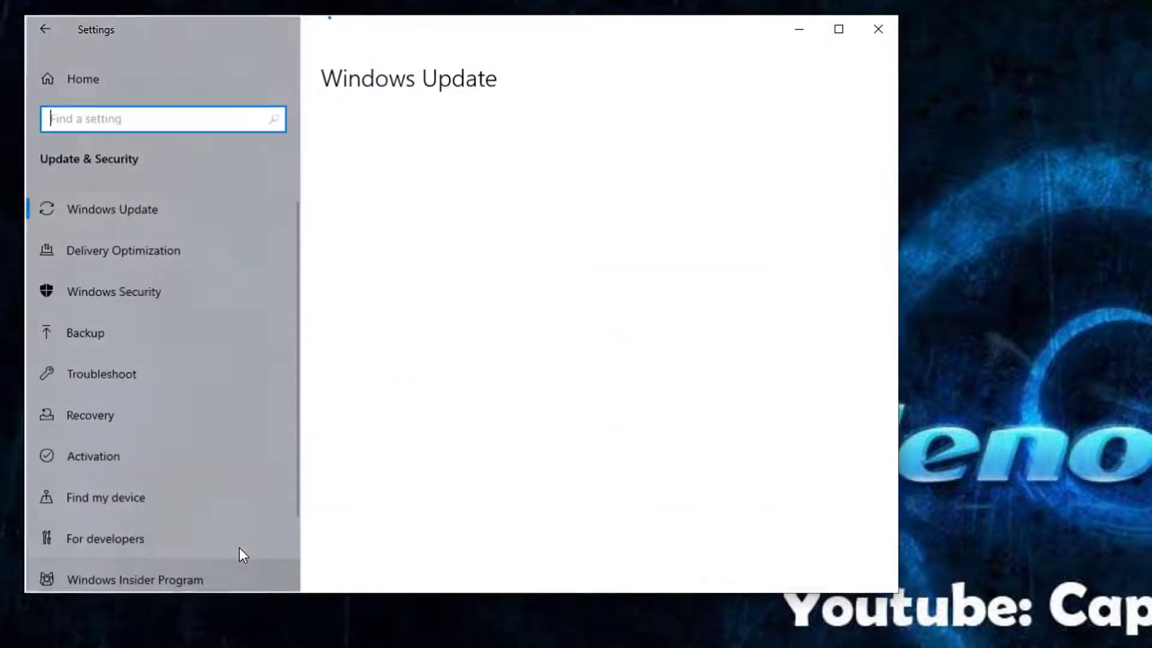
click(217, 297)
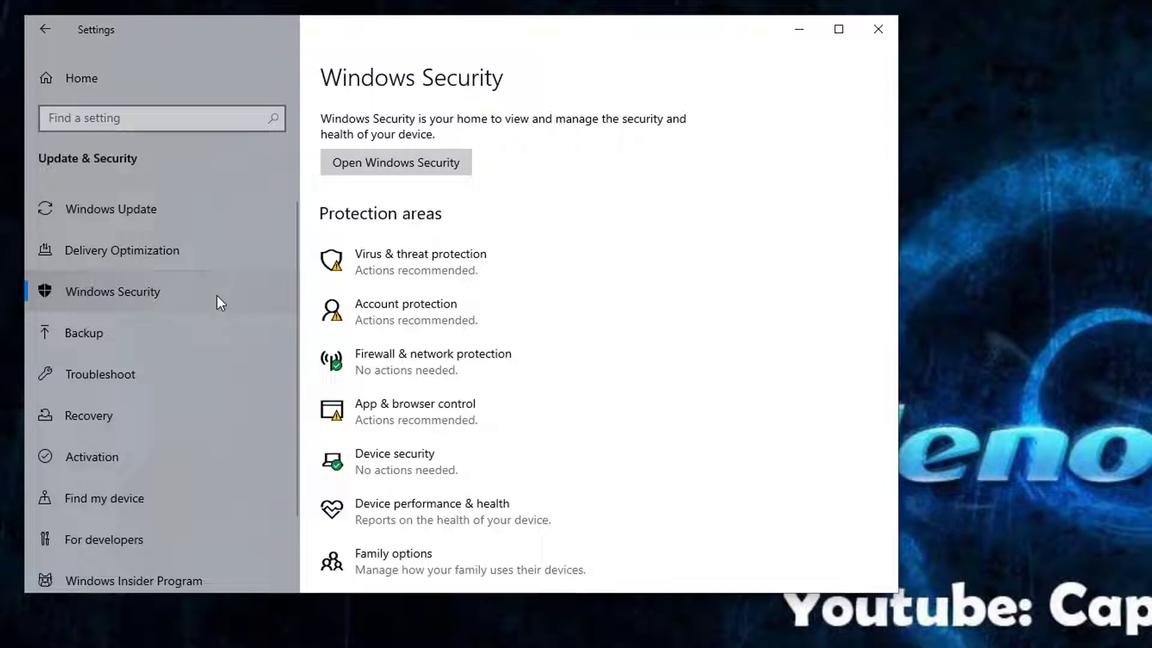
click(487, 276)
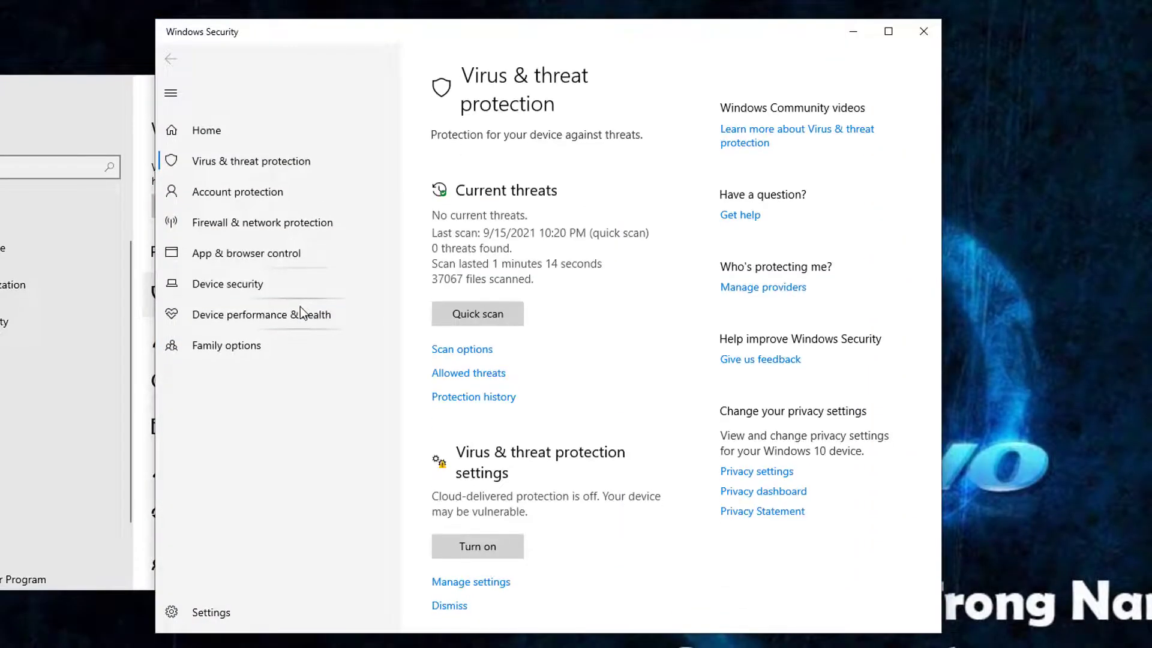
click(517, 316)
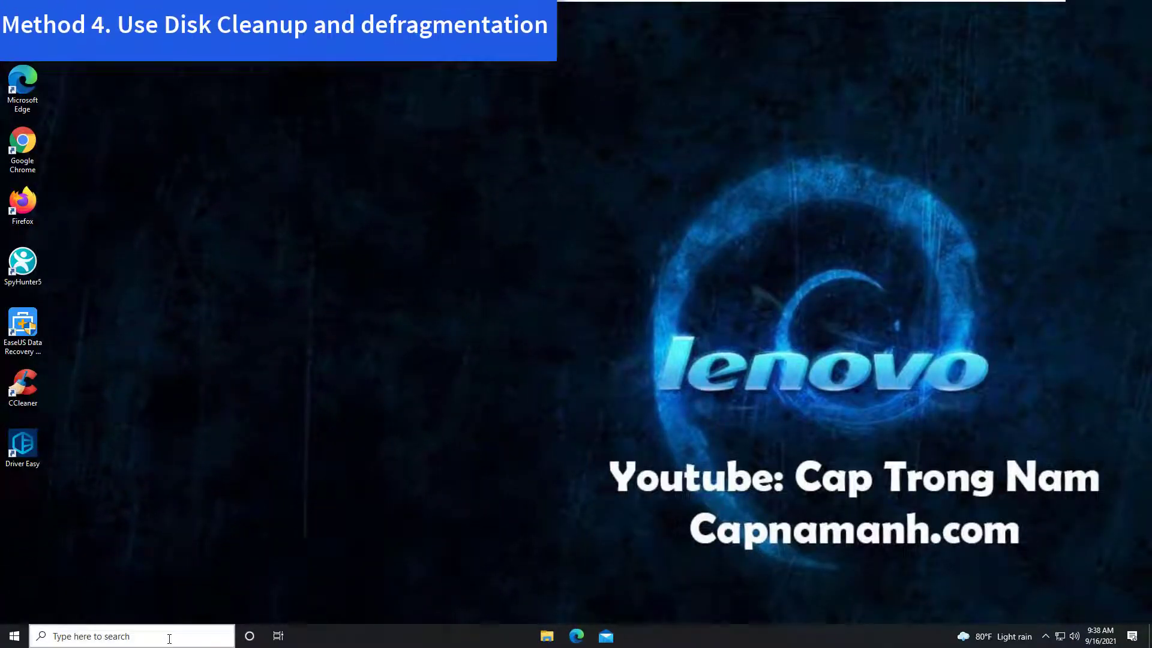
Clean drive C in Disk Cleanup, including Recycle Bin, shader cache and system files
key(super+s)
text(Disk Cleanup)
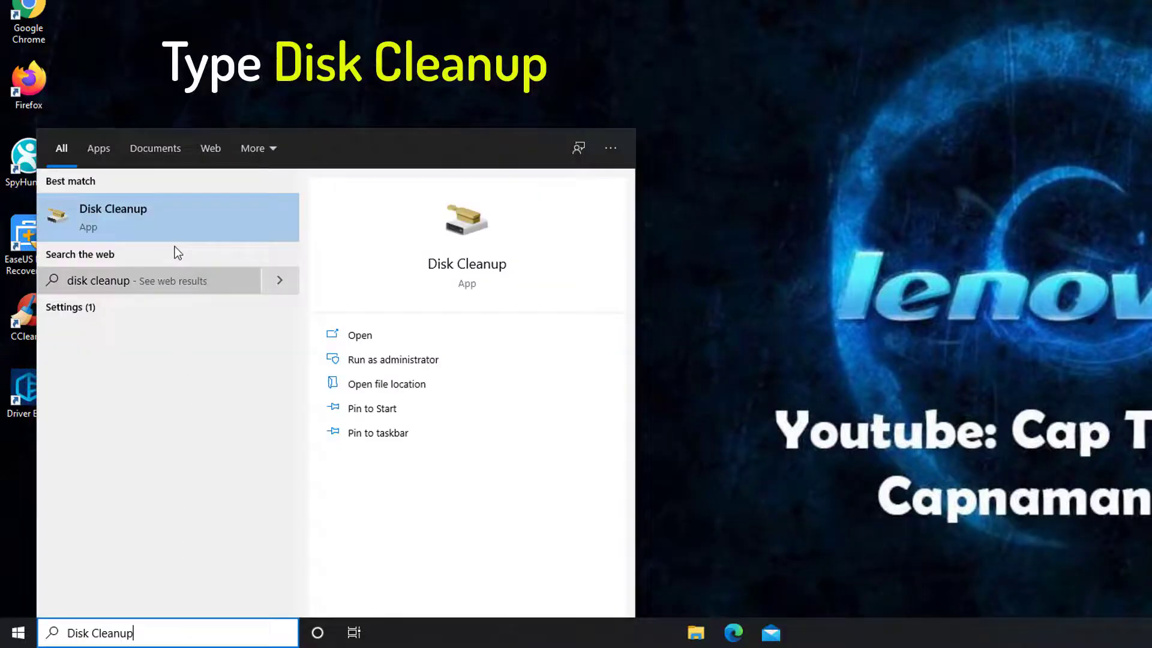
click(170, 220)
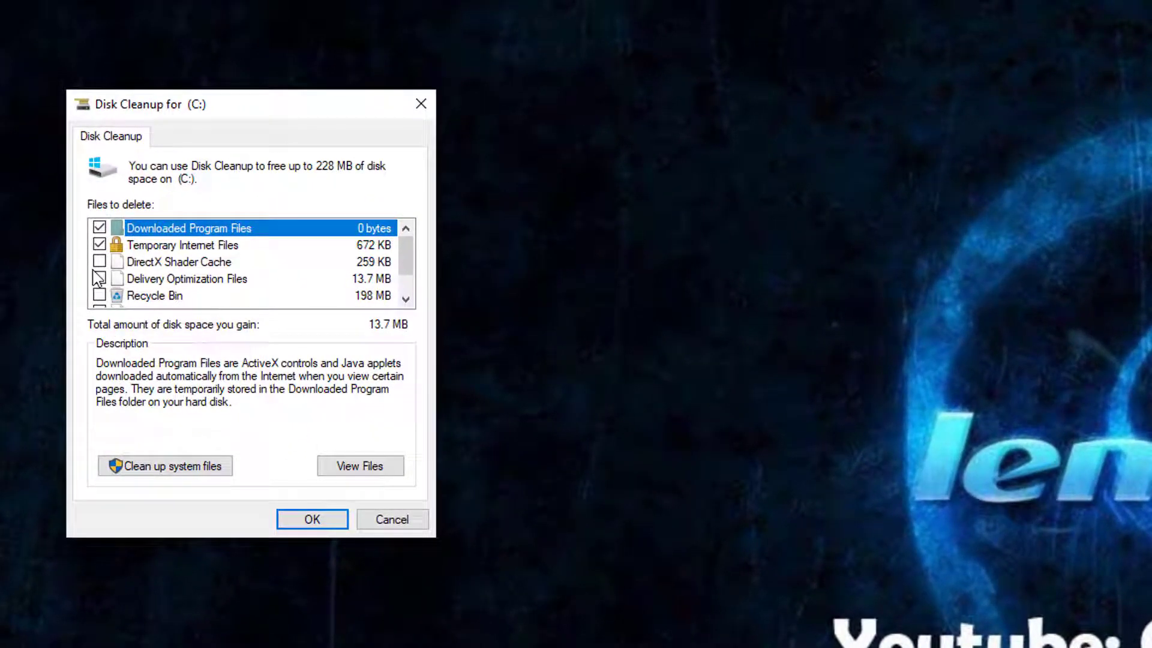
click(99, 262)
click(100, 296)
scroll(166, 284, down, 1)
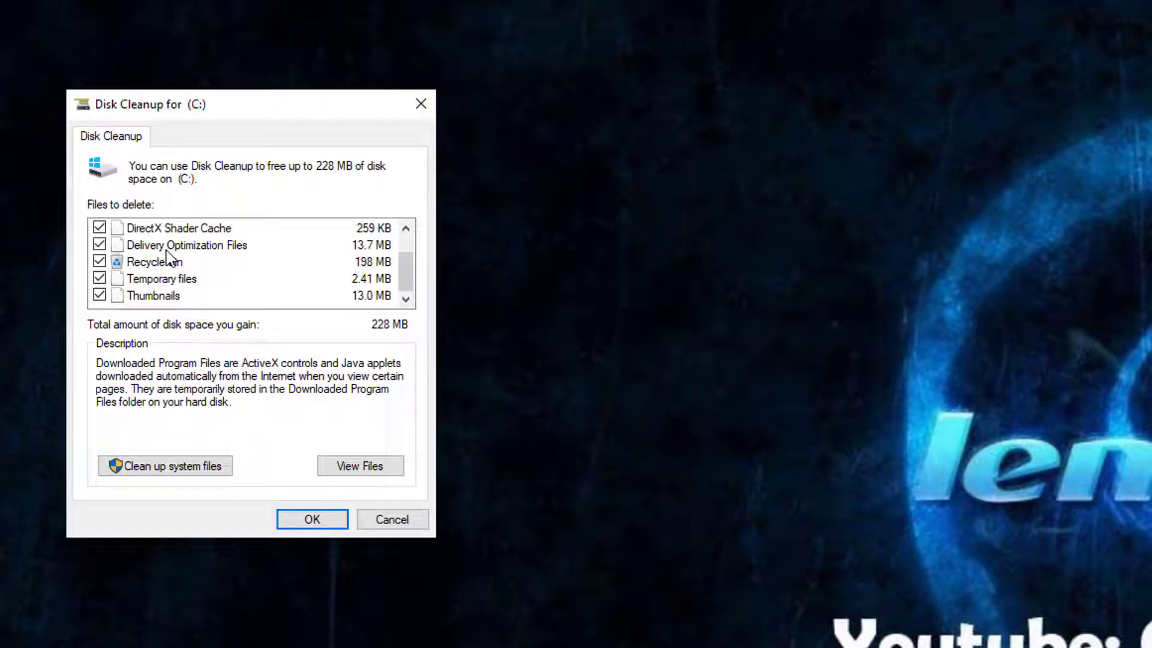
scroll(166, 258, up, 1)
click(180, 468)
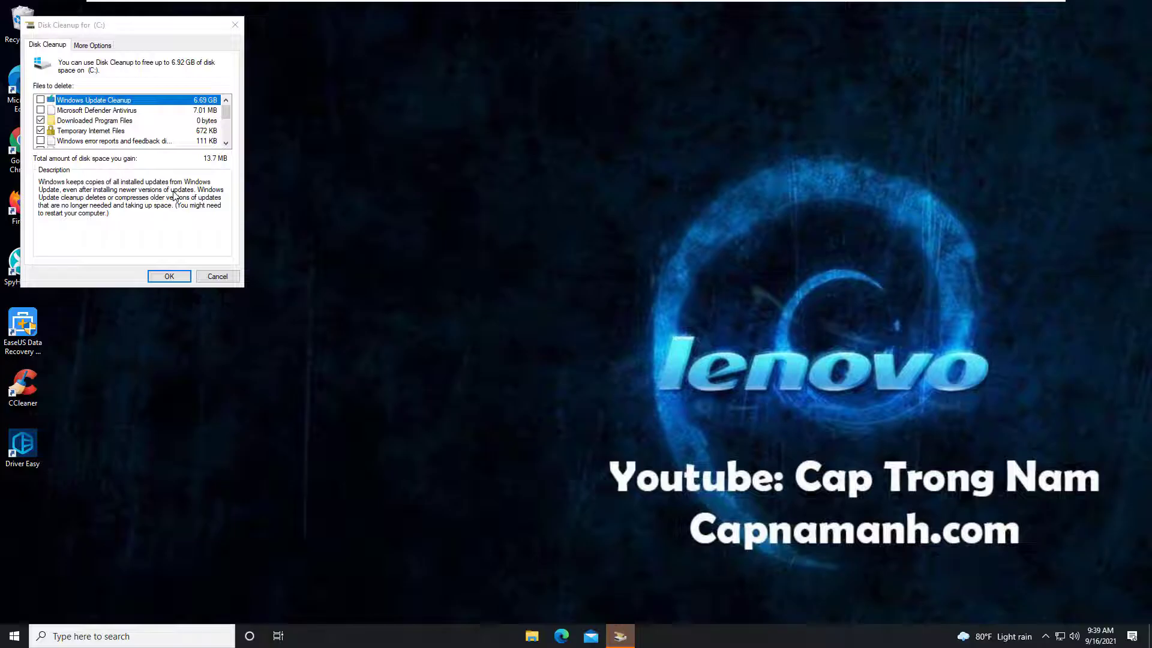
scroll(134, 122, down, 2)
click(169, 277)
click(593, 324)
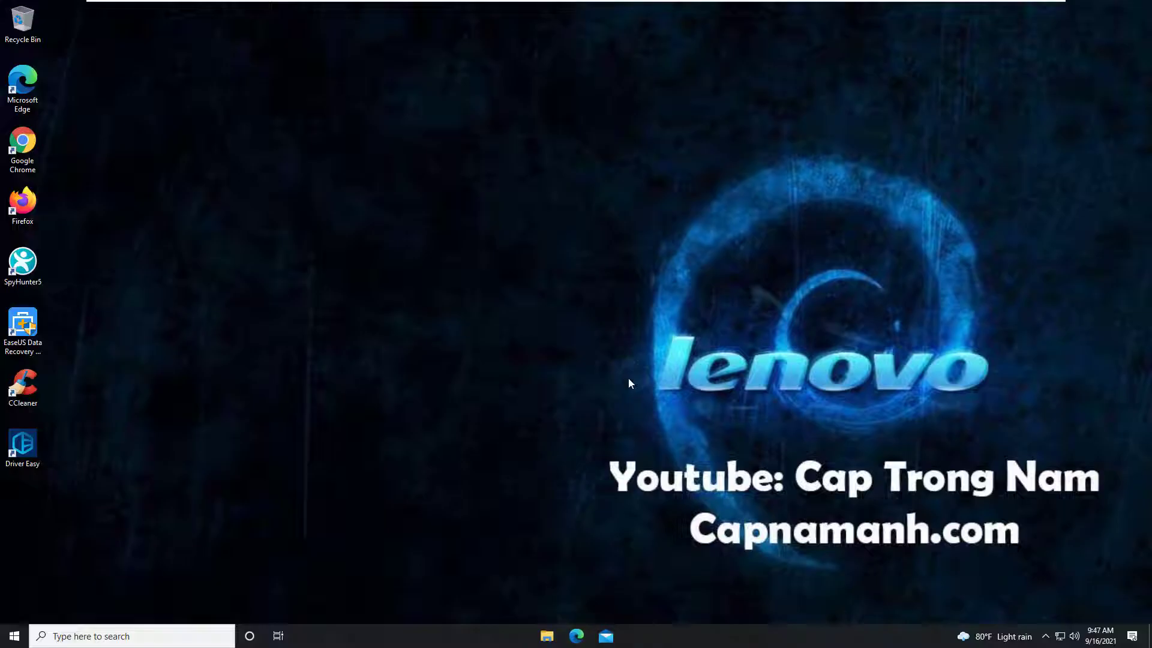
Launch Defragment and Optimize Drives from Windows search
click(110, 635)
text(disk defragmentation)
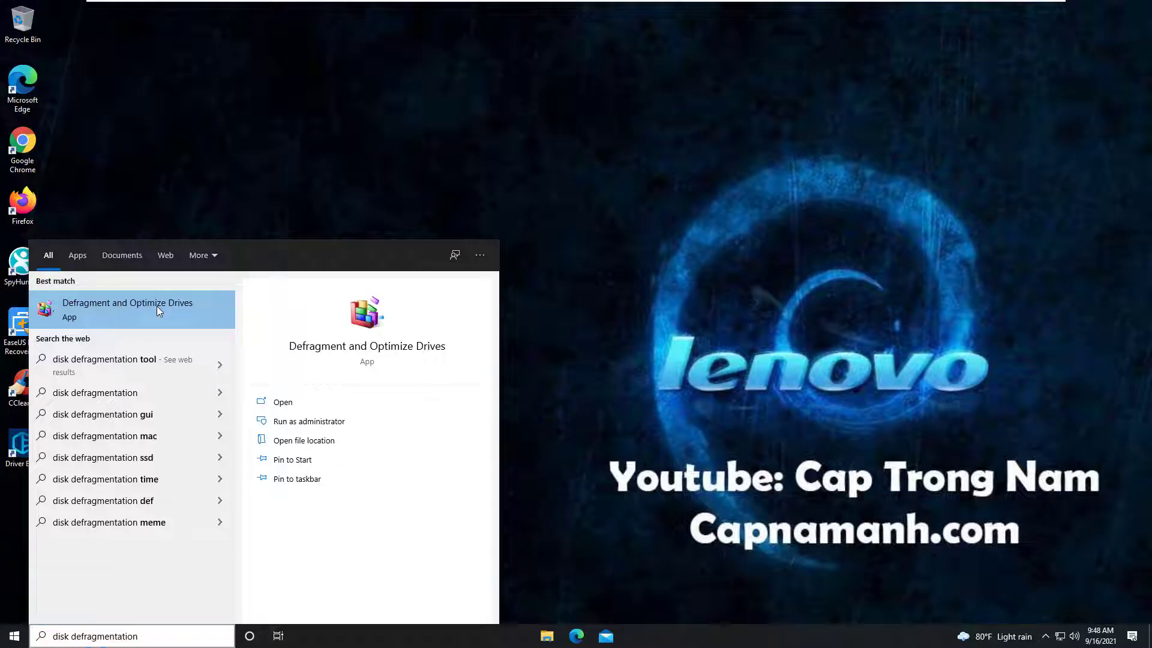
click(156, 306)
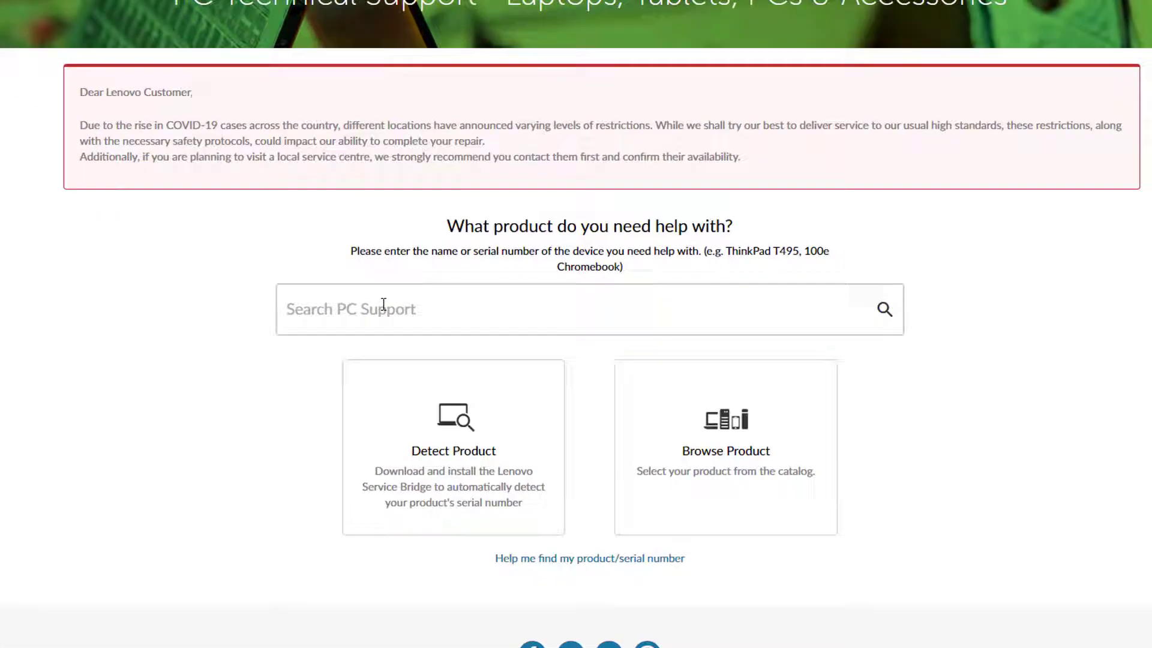
List the ideapad 3-14IML05 graphics drivers under Drivers & Software > Manual Update
click(411, 348)
text(ideapad 3 14iml05)
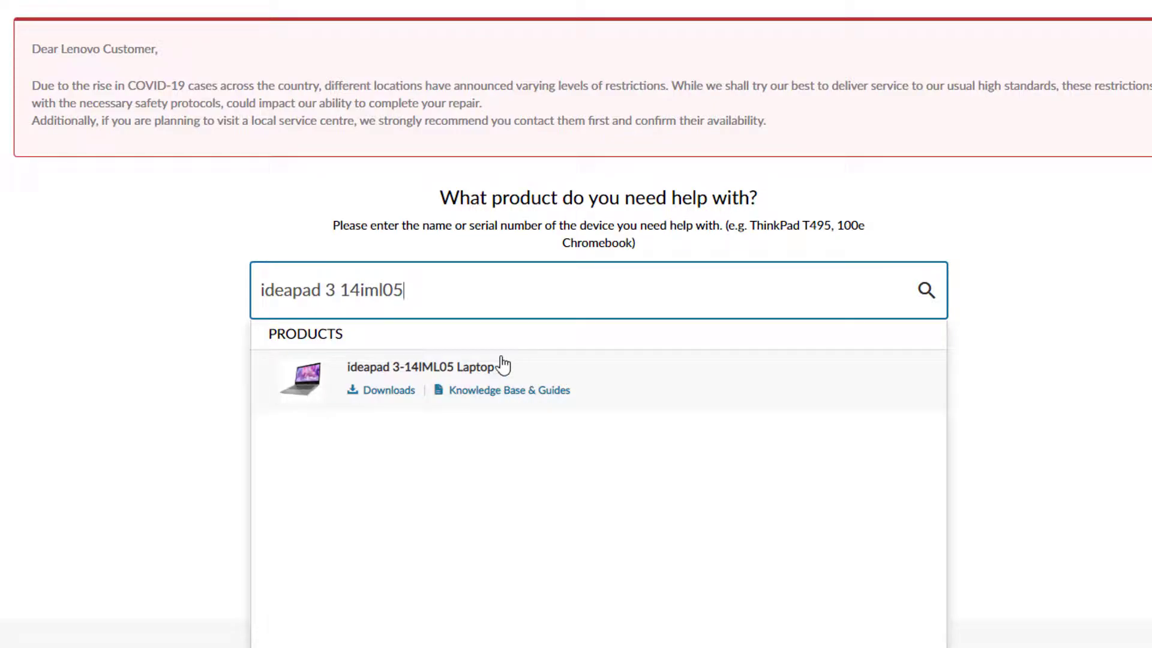
click(479, 372)
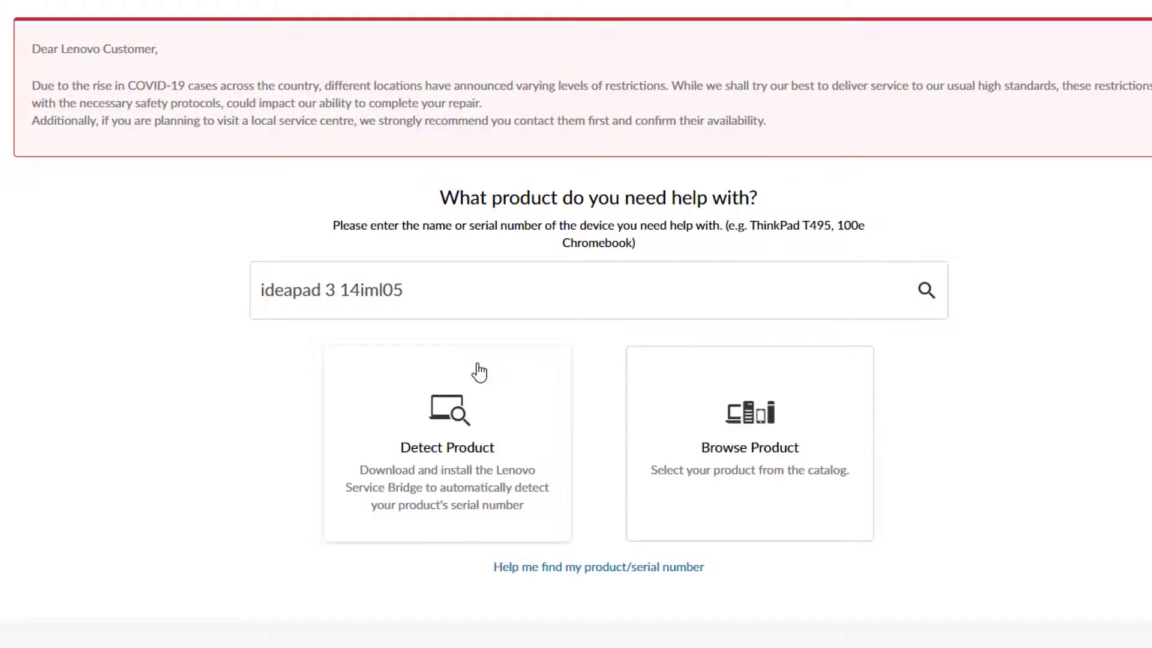
scroll(742, 271, down, 2)
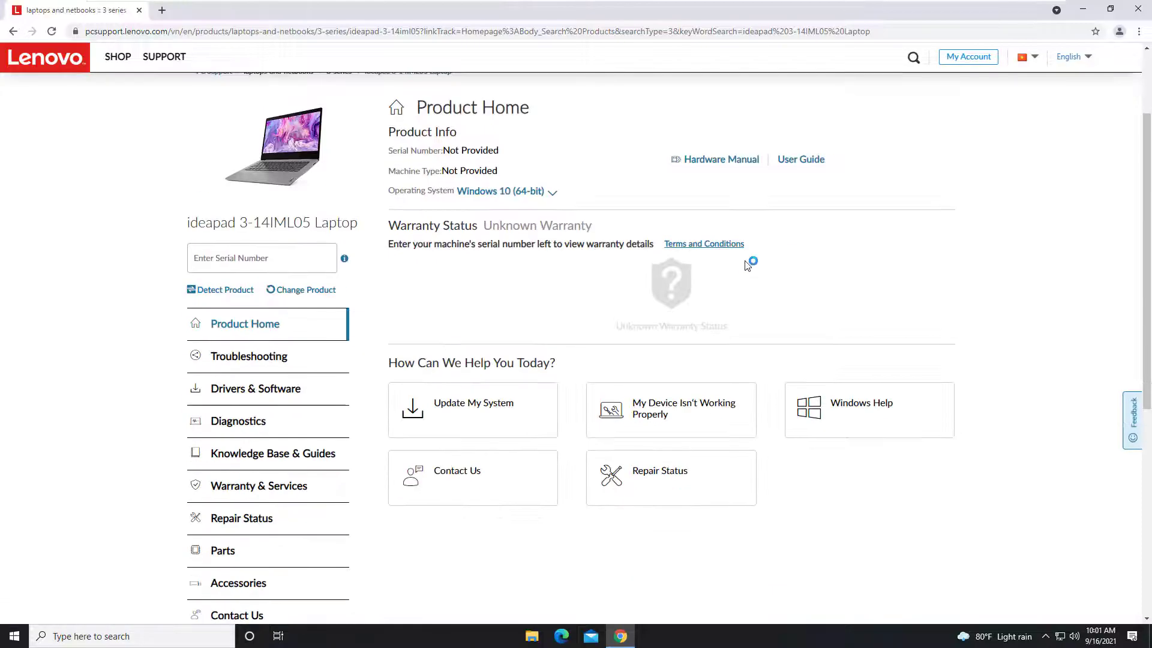
click(279, 396)
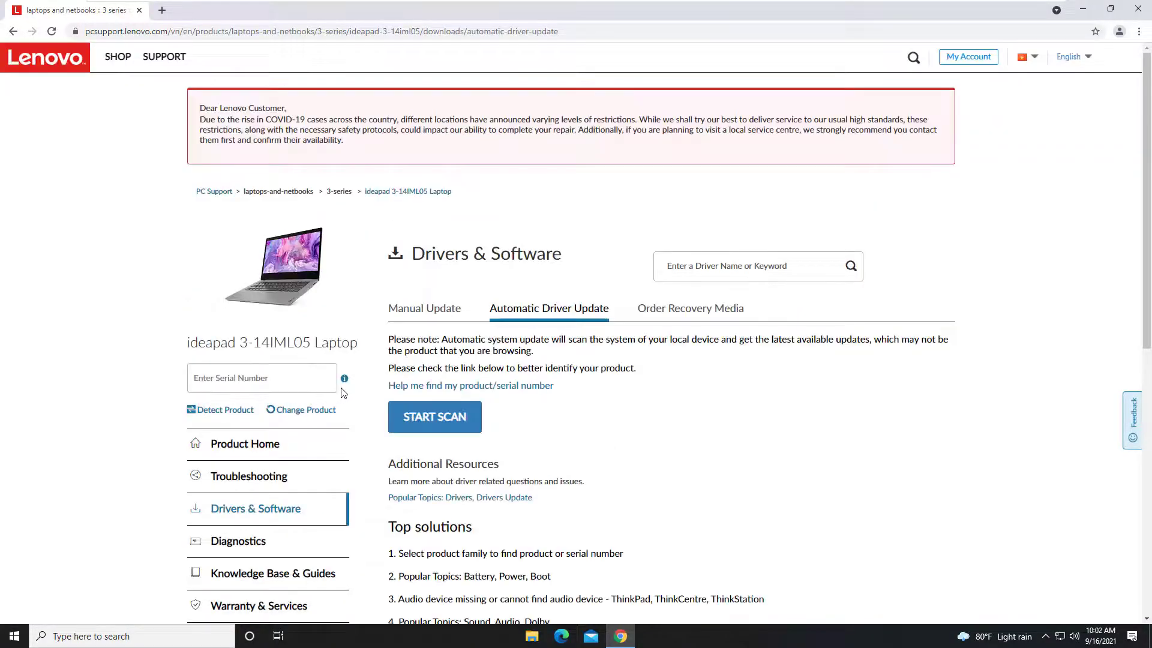
click(454, 317)
scroll(767, 146, down, 2)
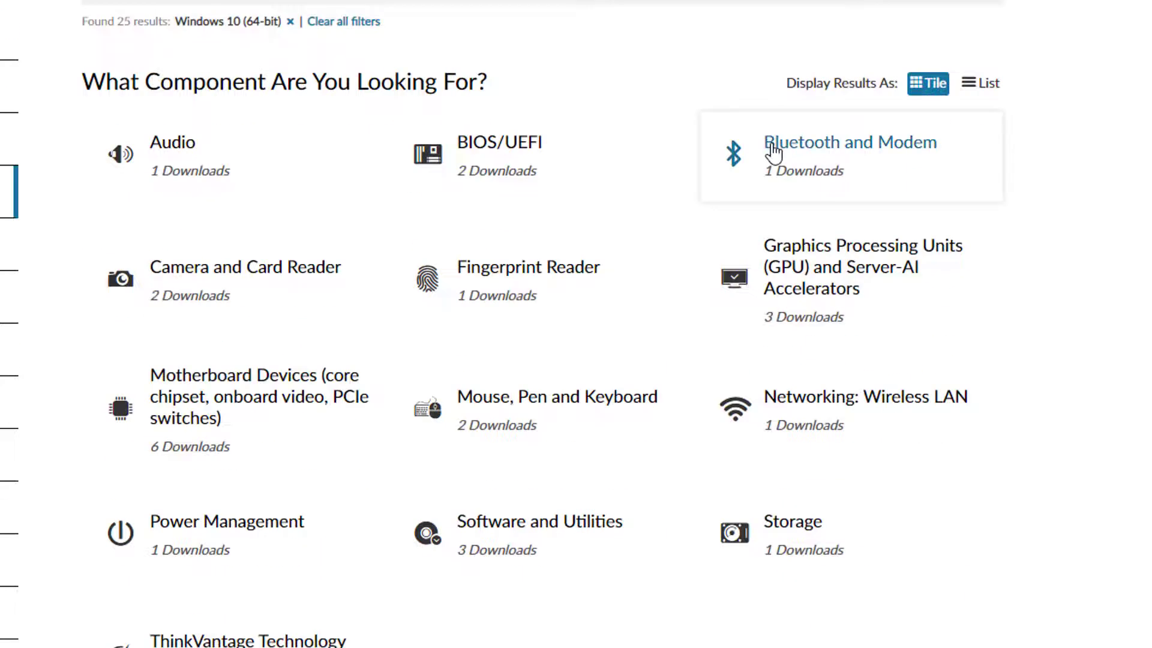
scroll(772, 153, down, 1)
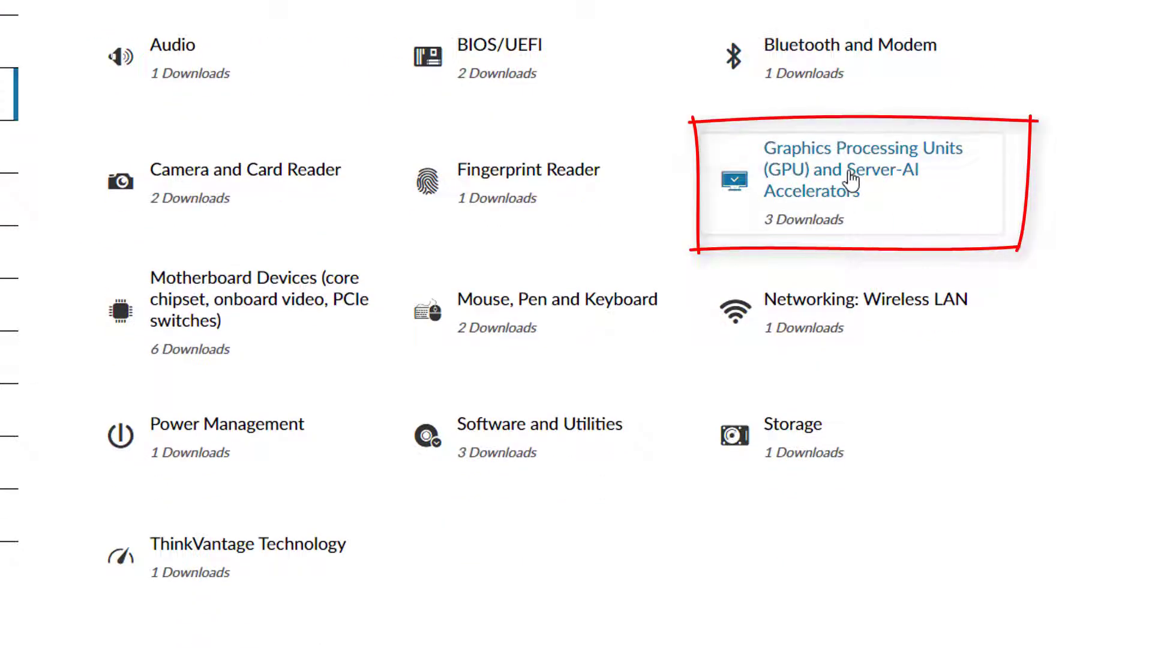
click(851, 179)
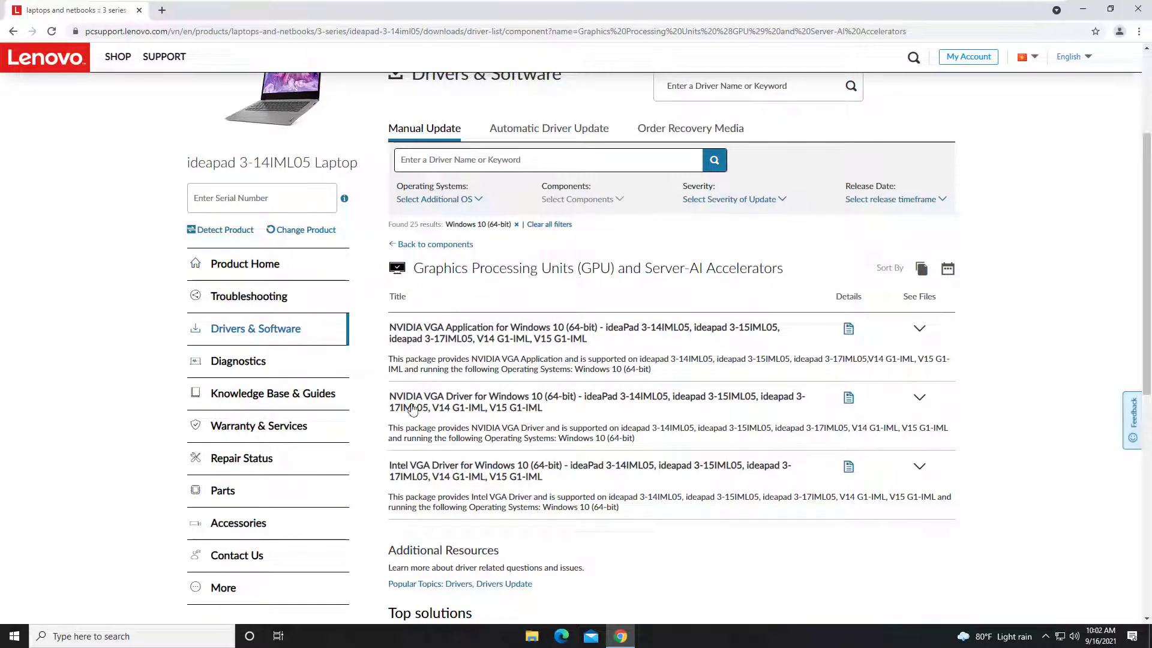
Download and run the NVIDIA VGA Driver installer, accepting its license
click(918, 407)
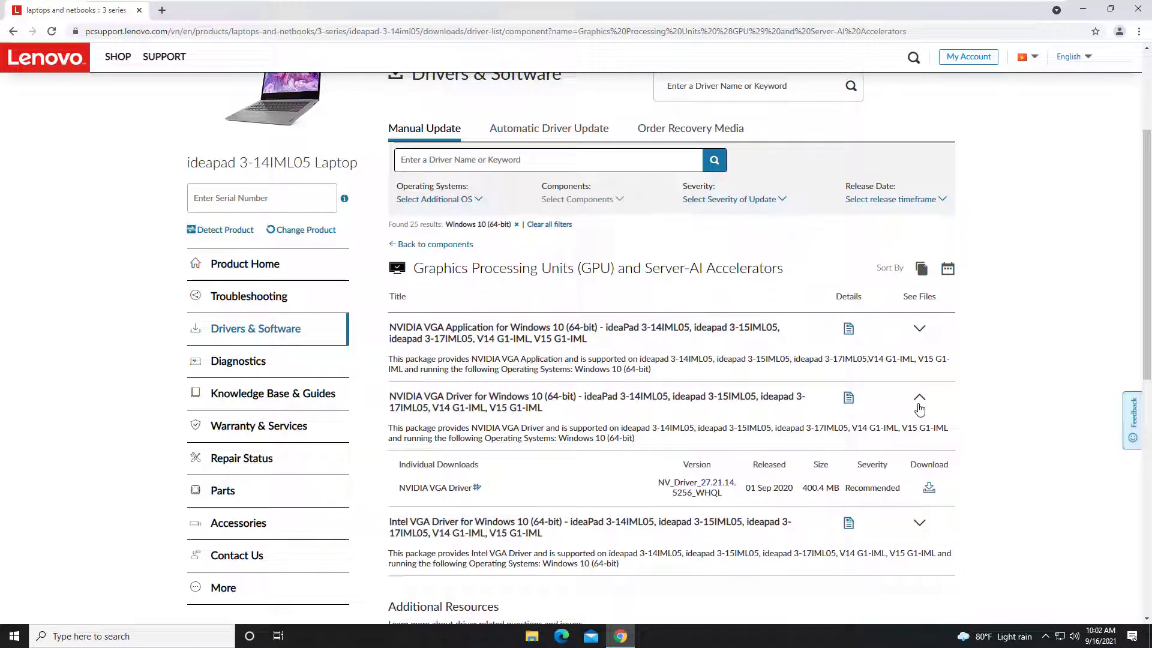
click(929, 488)
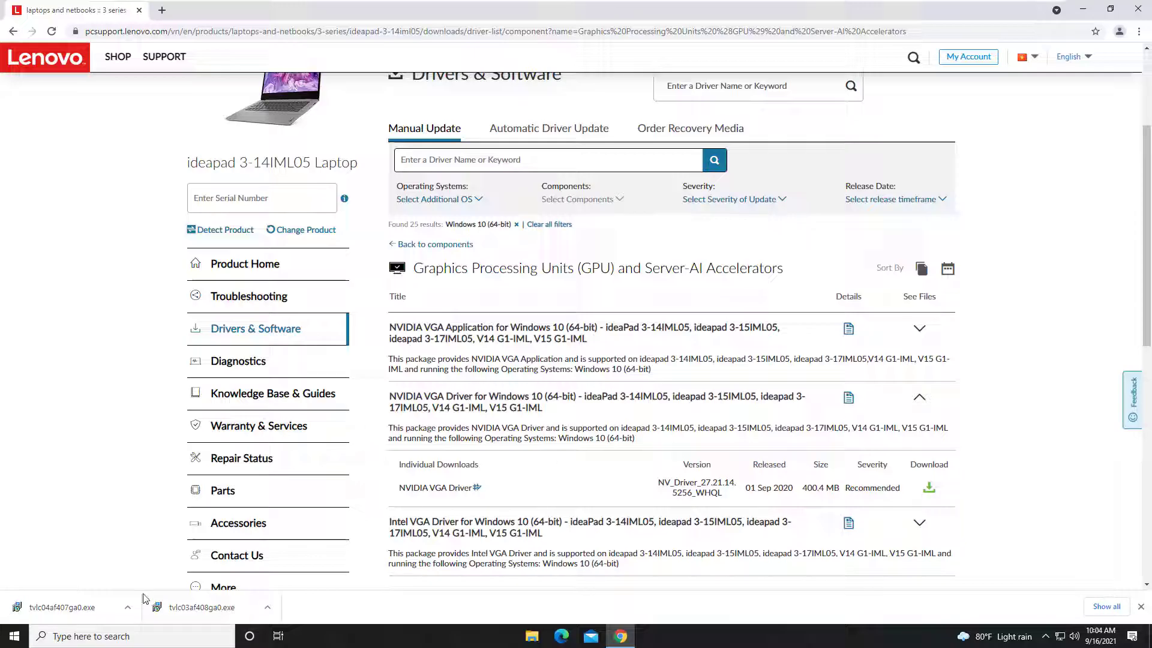
click(131, 606)
click(147, 531)
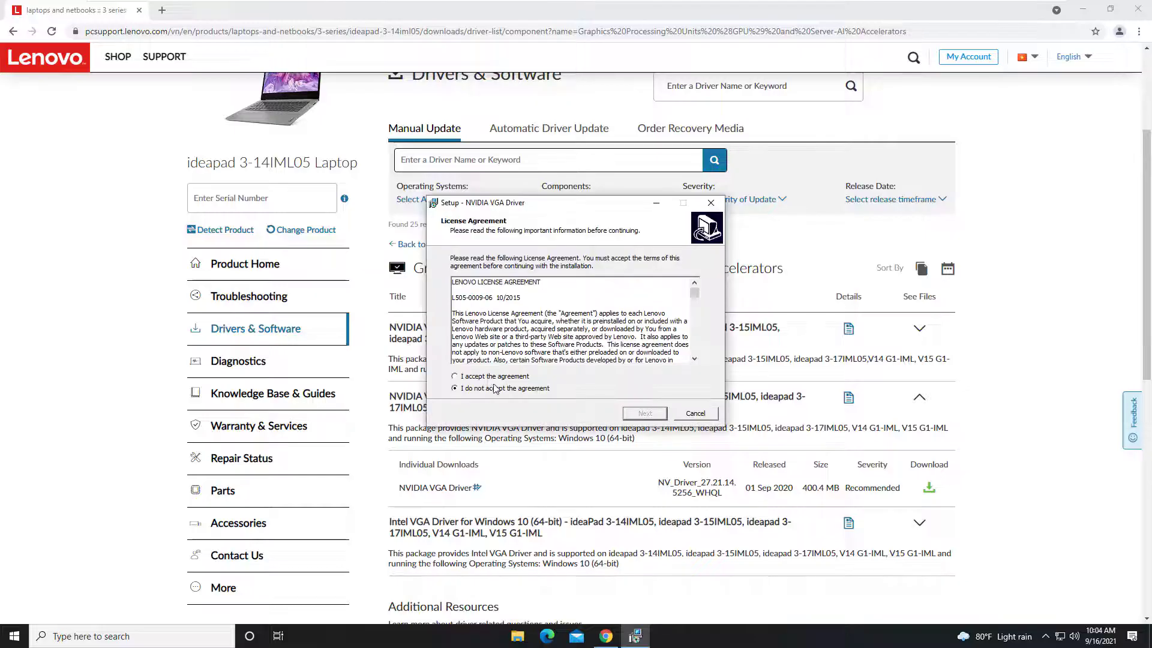
click(493, 377)
click(646, 410)
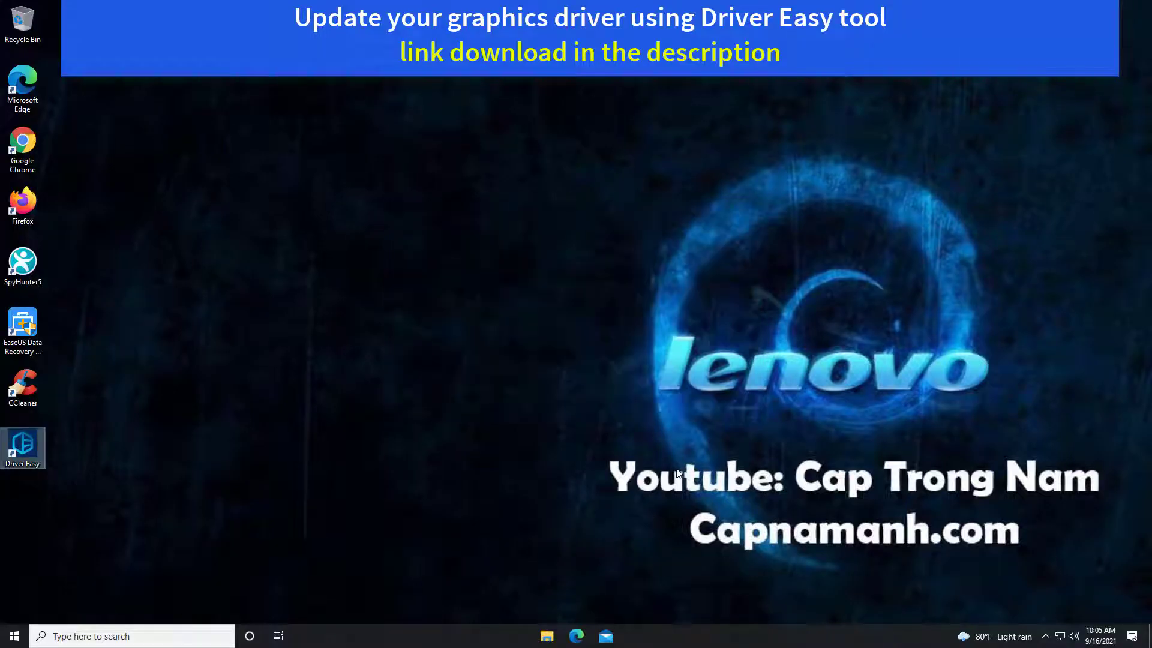
Run a Driver Easy scan of the computer's drivers
click(627, 374)
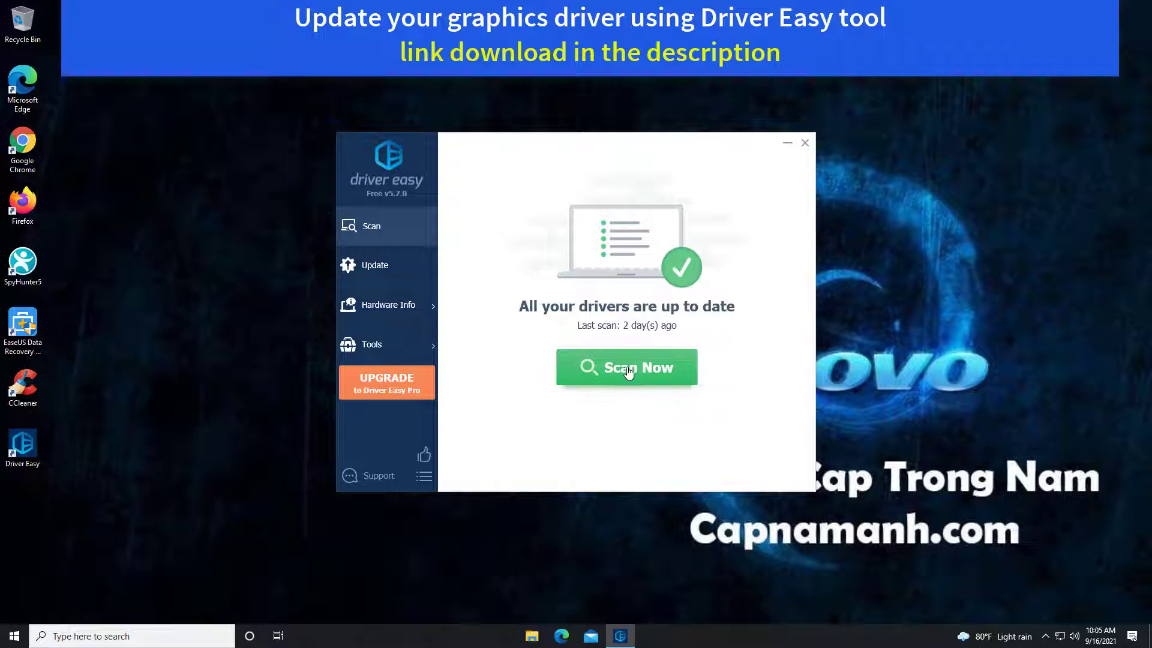